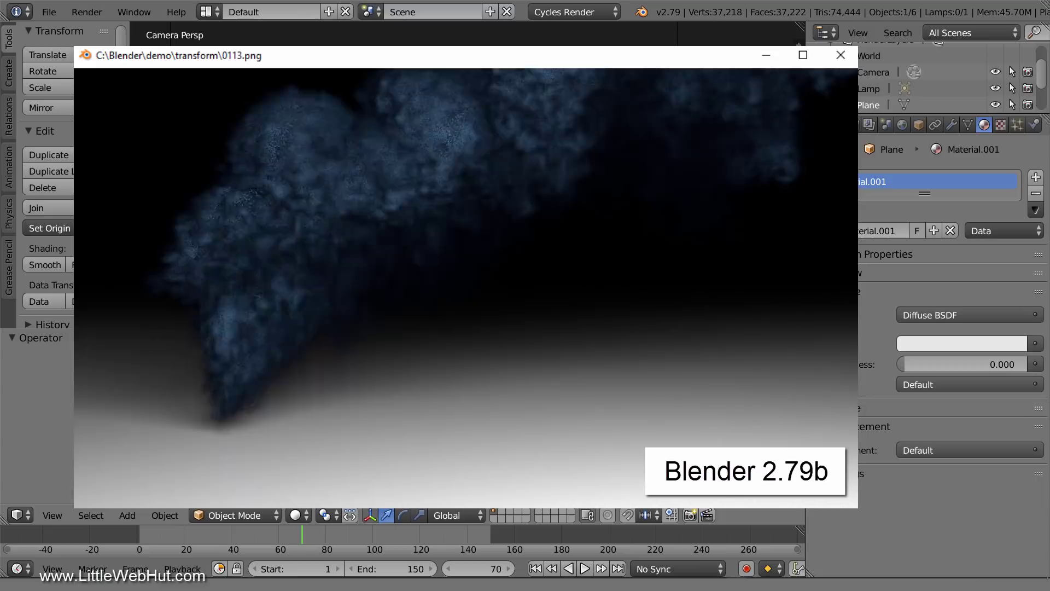
Close the render playback and set the Save As file name to transform.blend in C:\Blender\demo
key("Escape")
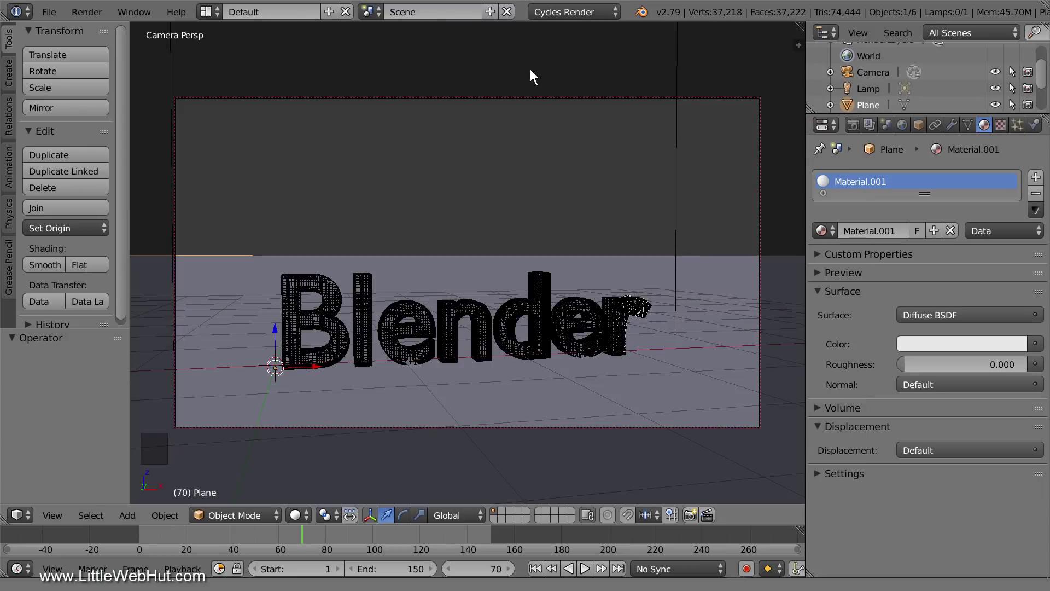
left_click(51, 12)
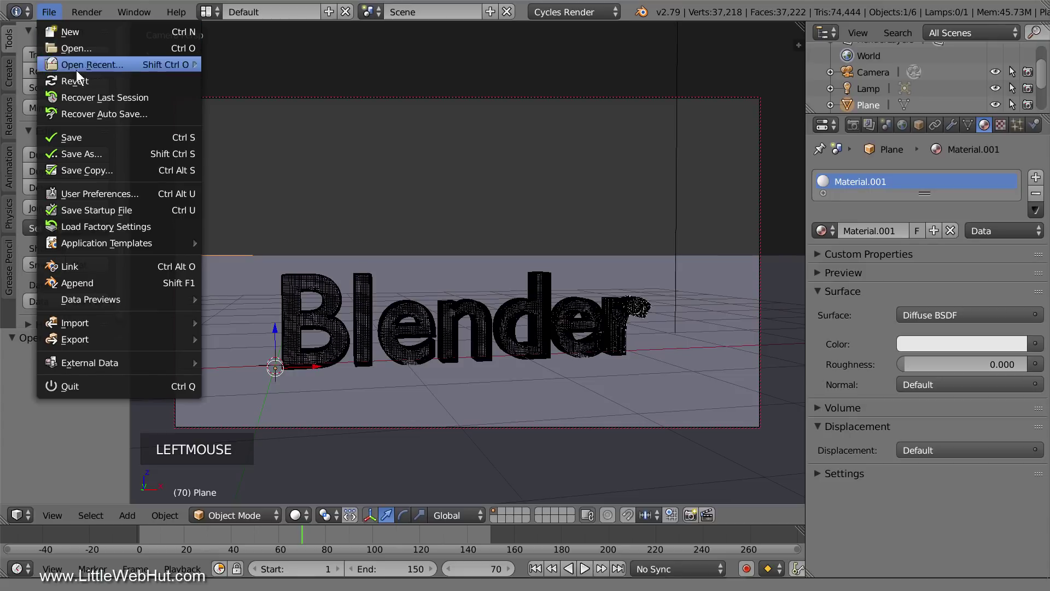
left_click(113, 150)
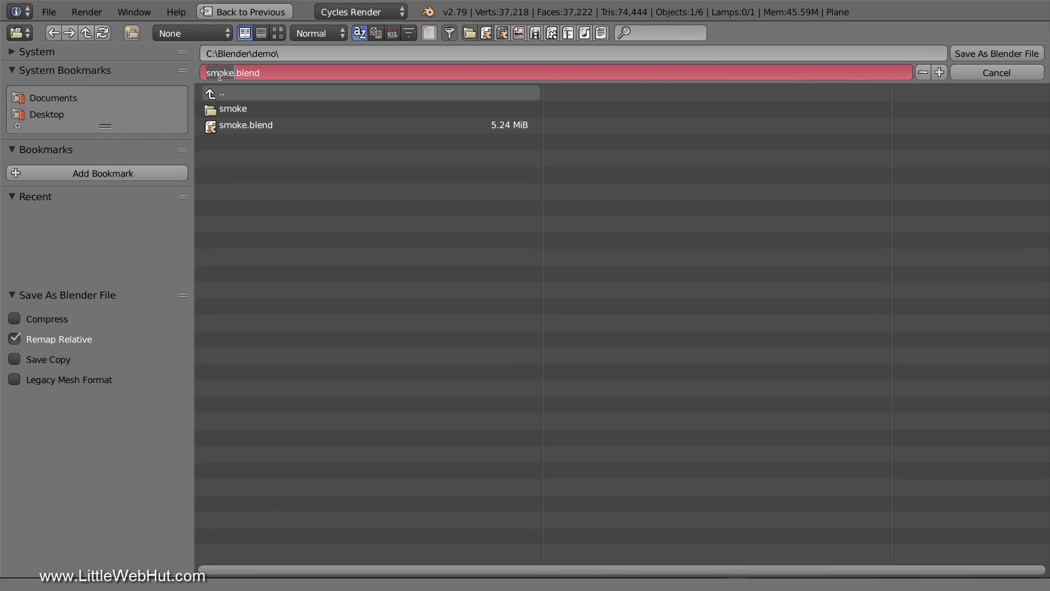
type("transform")
key("Return")
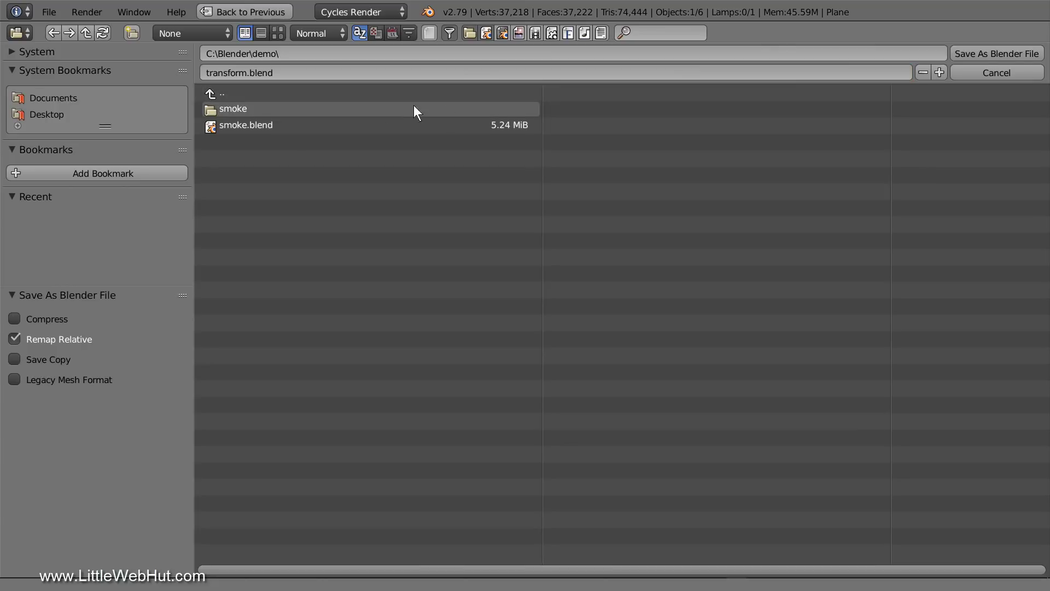
Save transform.blend, then free all cached bakes in the Smoke Domain's smoke cache
left_click(1005, 52)
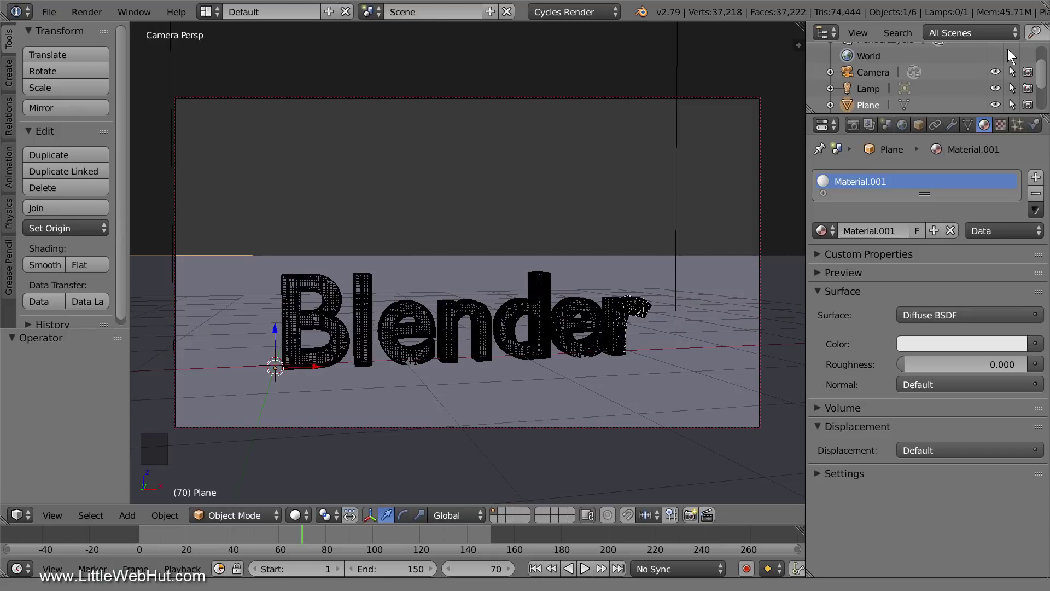
right_click(675, 196)
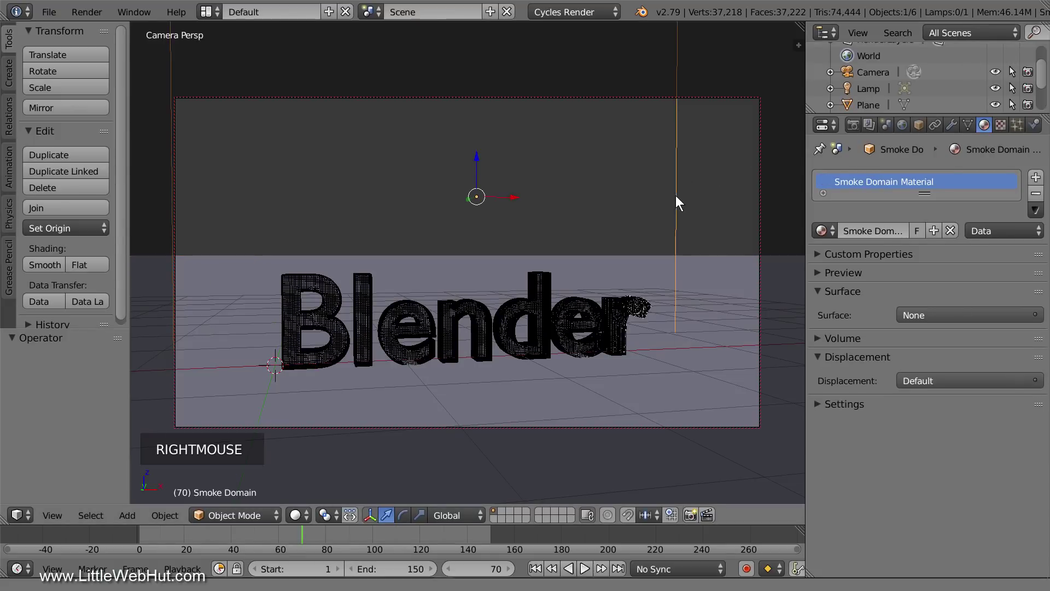
left_click(1034, 126)
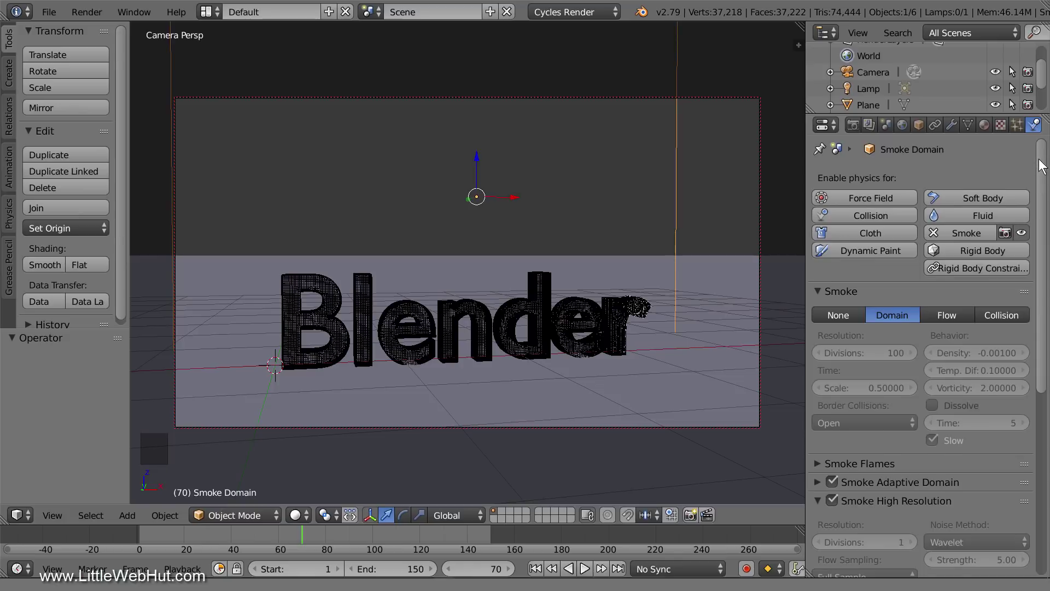
left_click_drag(1041, 166, 1013, 457)
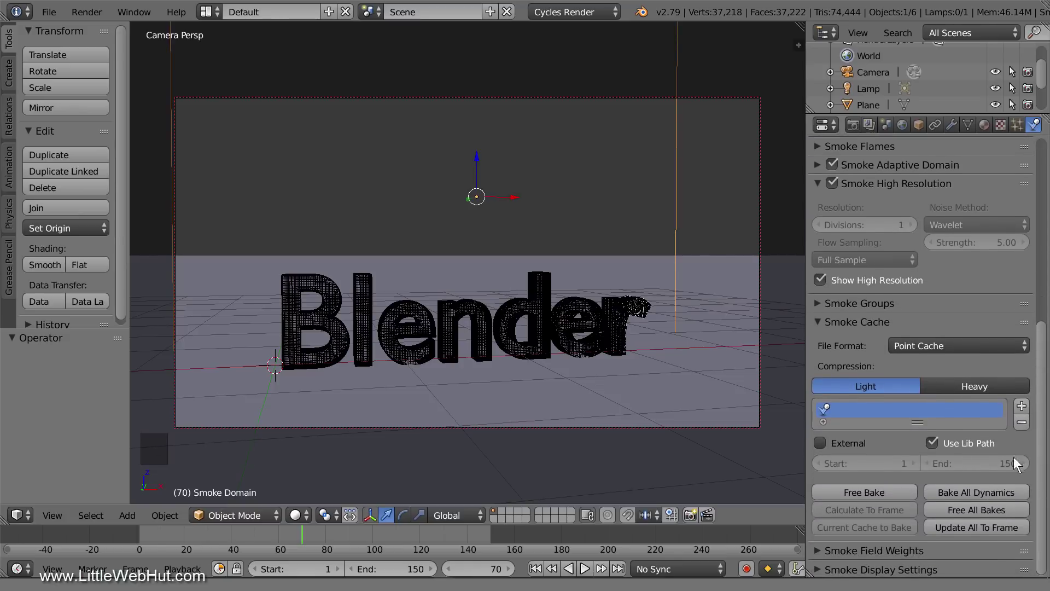
left_click(1008, 505)
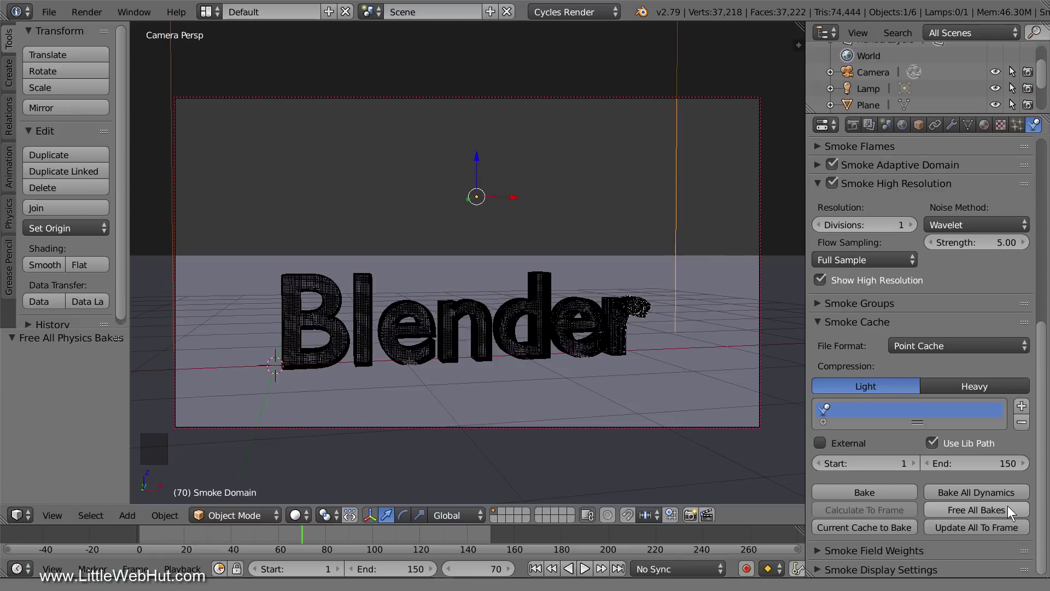
Switch the Plane's Material.001 surface shader to Principled BSDF with Roughness 0.2
right_click(728, 276)
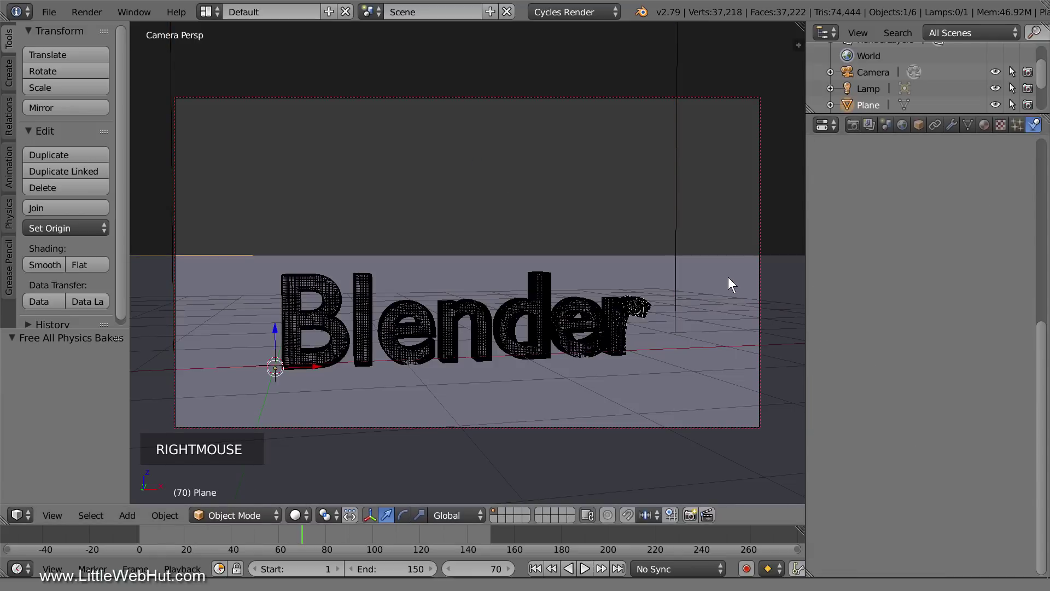
left_click(984, 126)
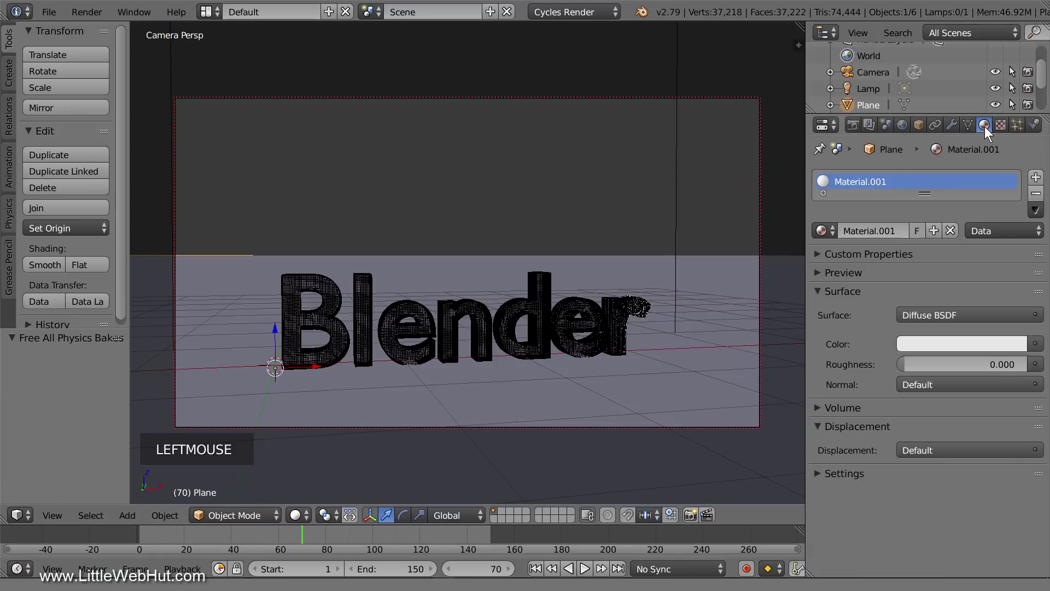
left_click(986, 316)
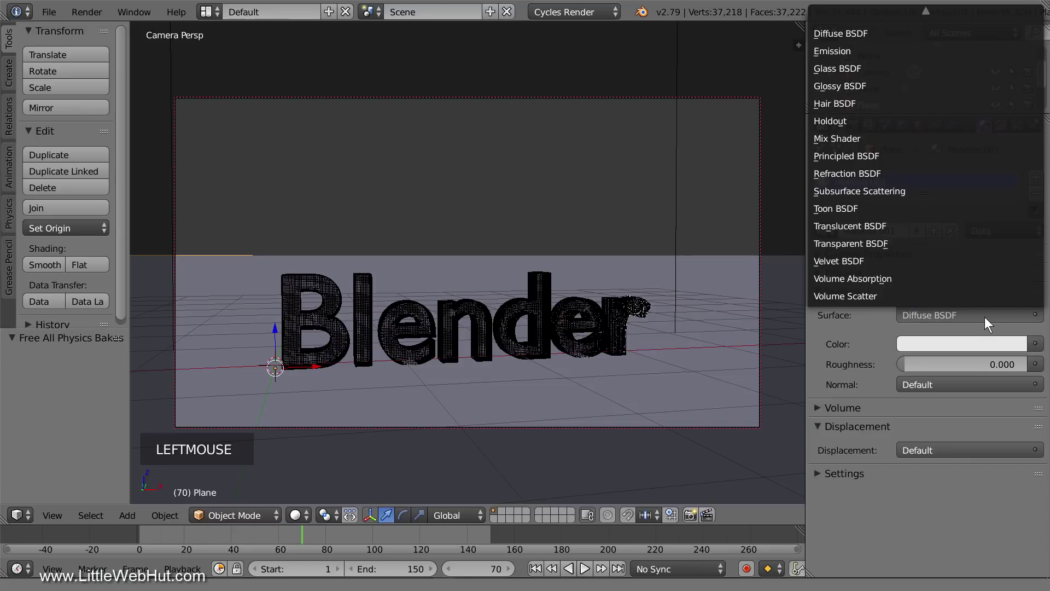
left_click(902, 156)
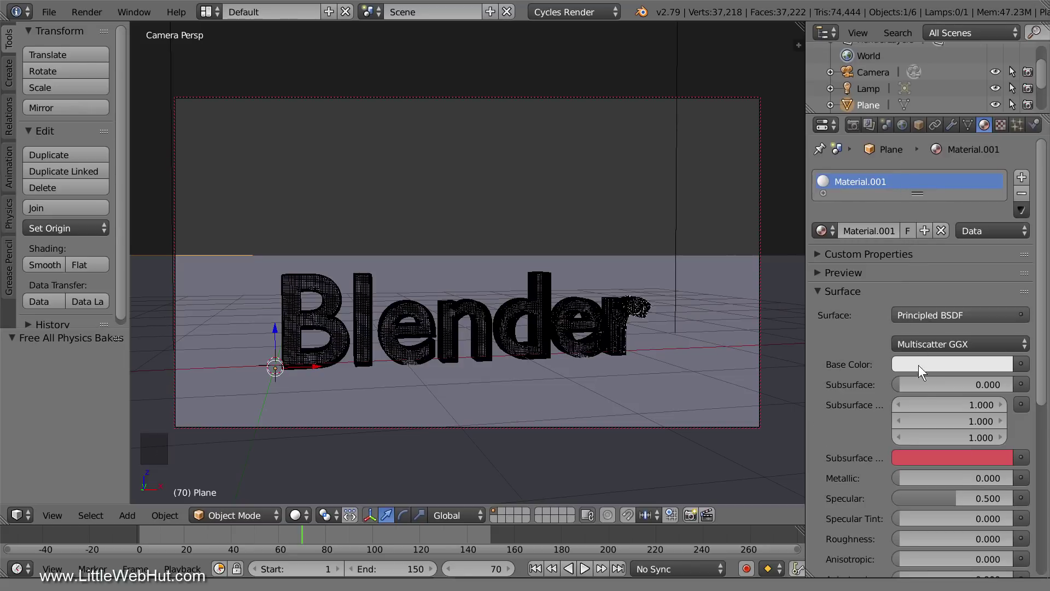
left_click(954, 537)
type("0.0")
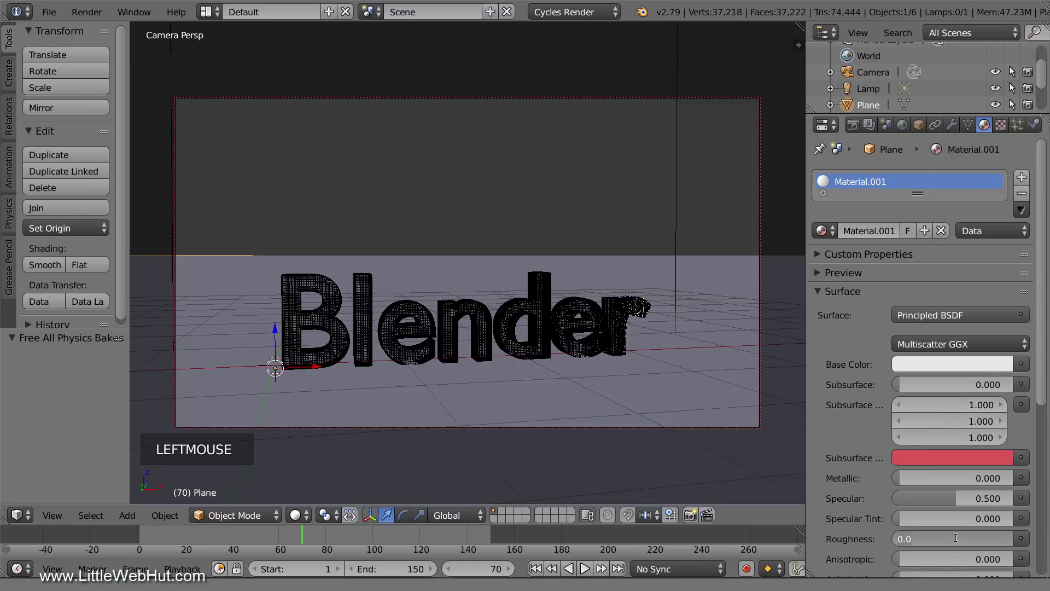
type("2")
key("Return")
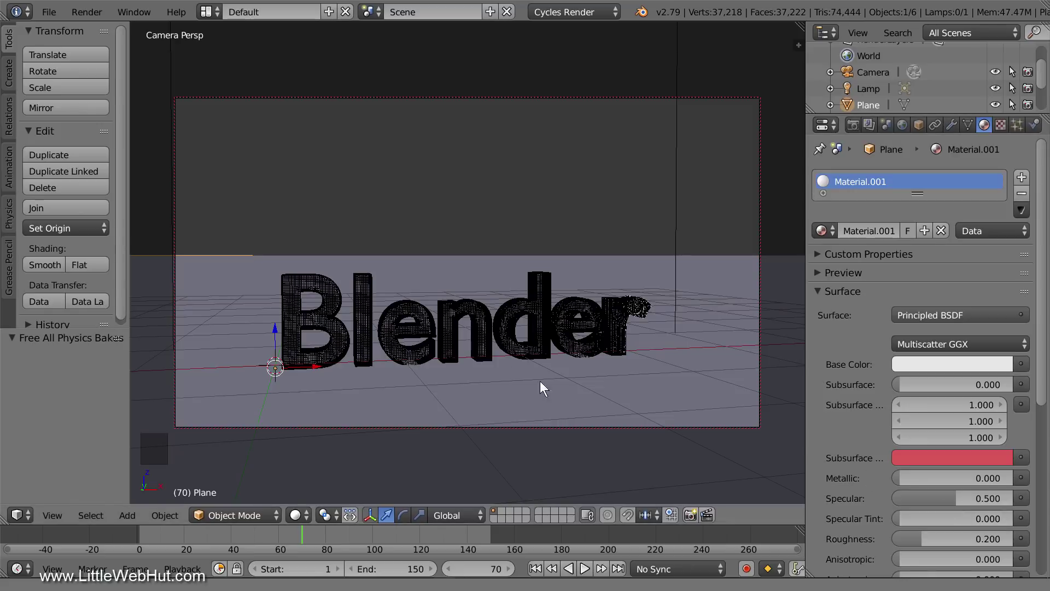
Change the Text particle system's emission range from 1–65 to frames 10–100
right_click(325, 283)
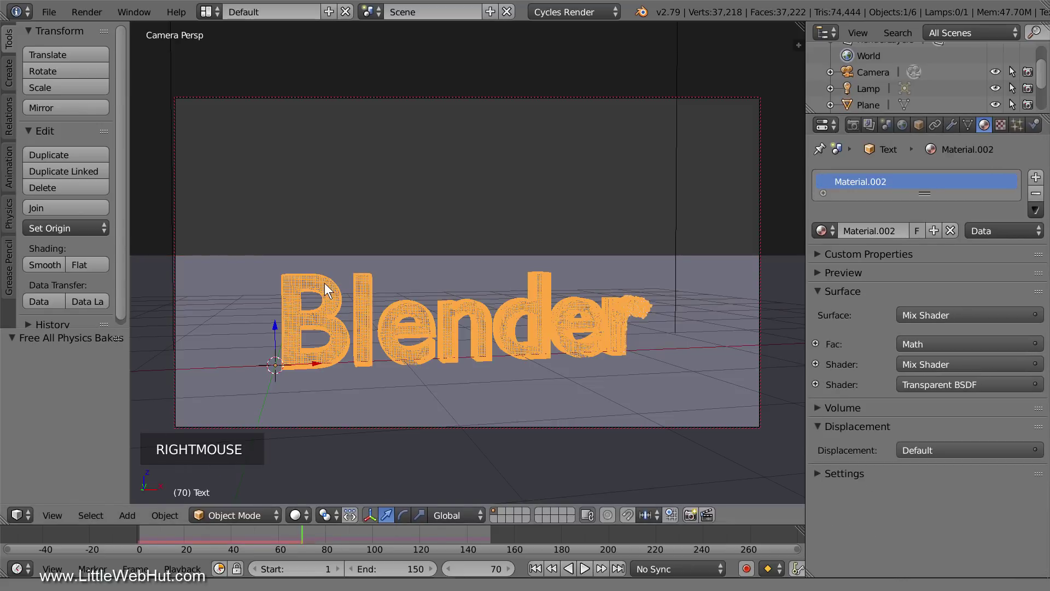
left_click(1016, 124)
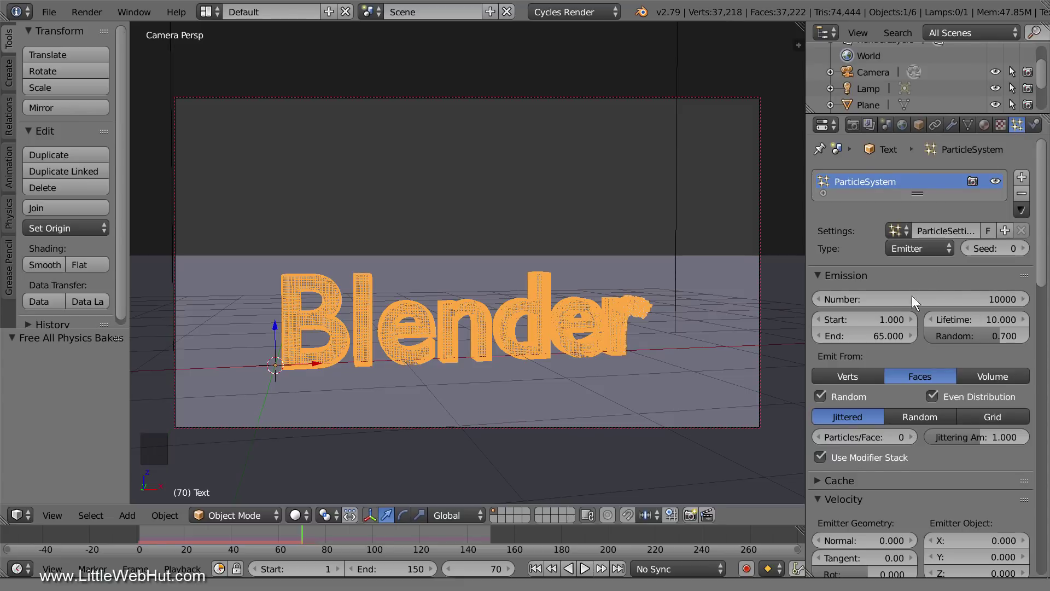
left_click(871, 315)
type("10")
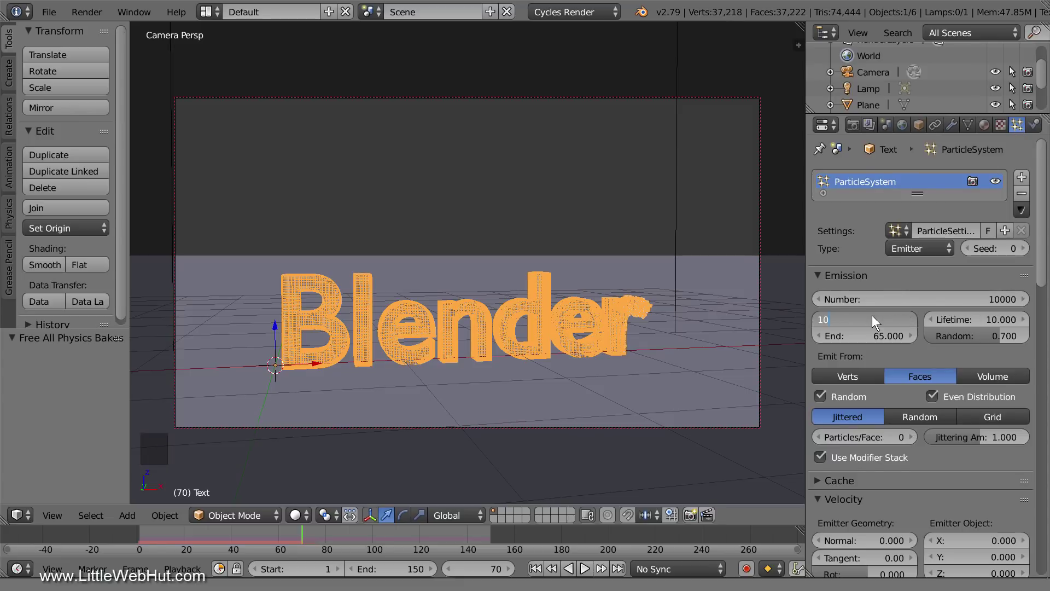
key("Return")
left_click(874, 334)
type("1")
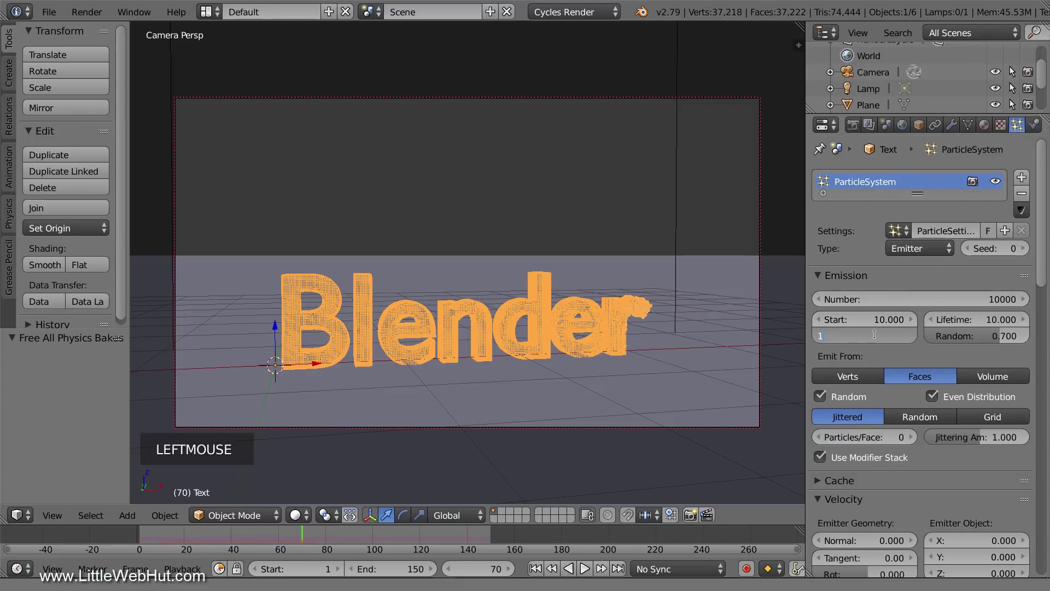
type("00")
key("Return")
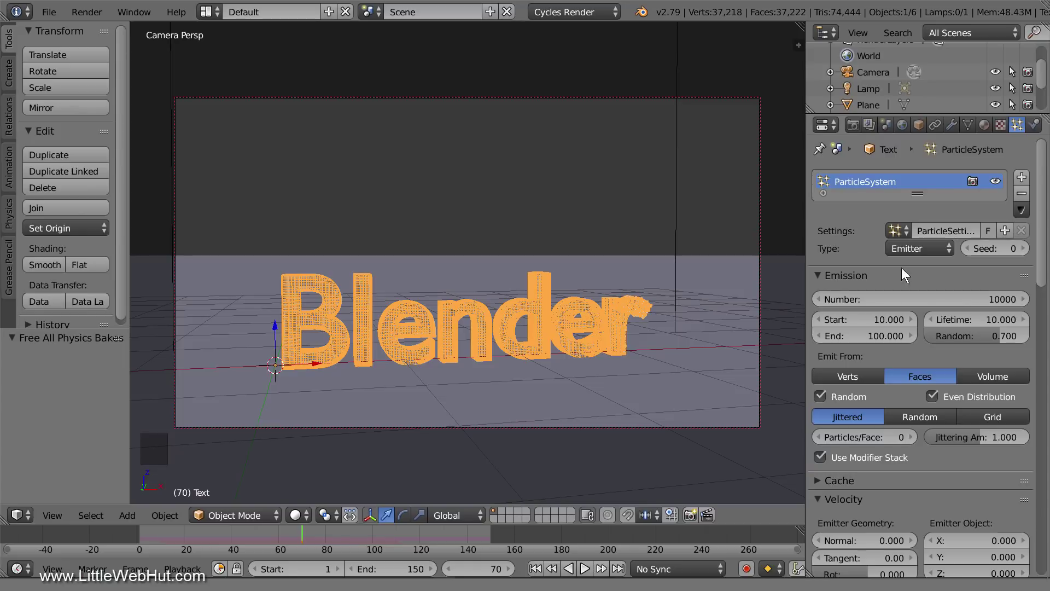
Flip the particle Blend texture's colour ramp so it runs white to black
left_click(999, 125)
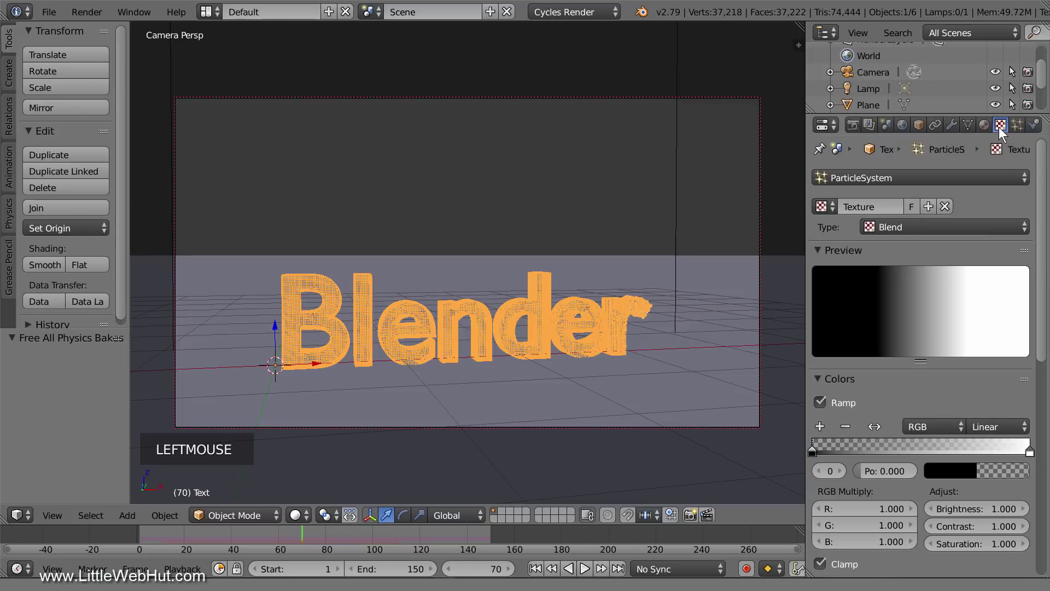
left_click(875, 426)
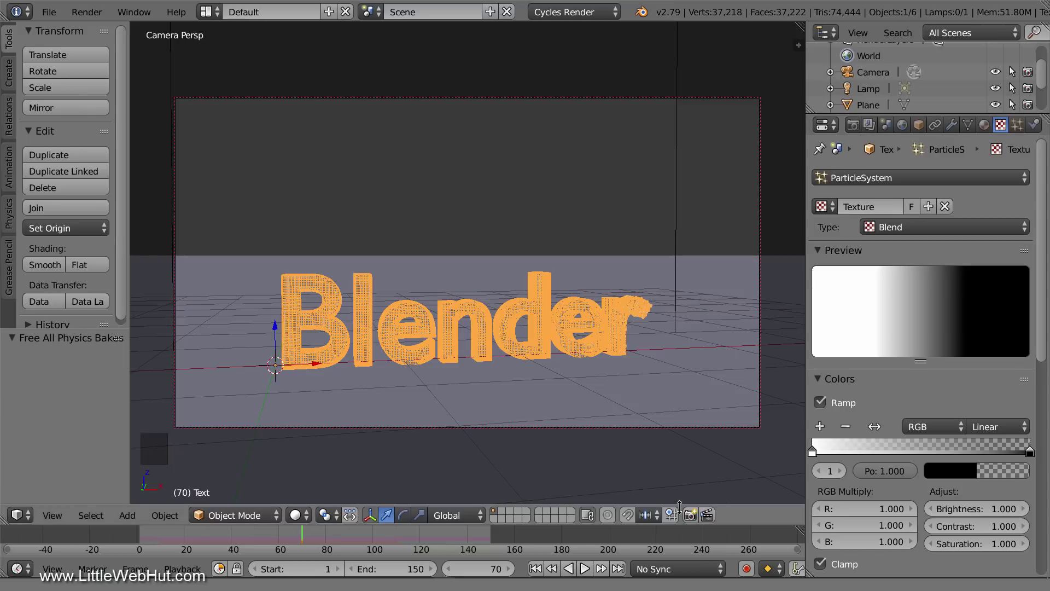
Replay the simulation from frame 1, pause at frame 70, and show the Text's modifiers
left_click(540, 571)
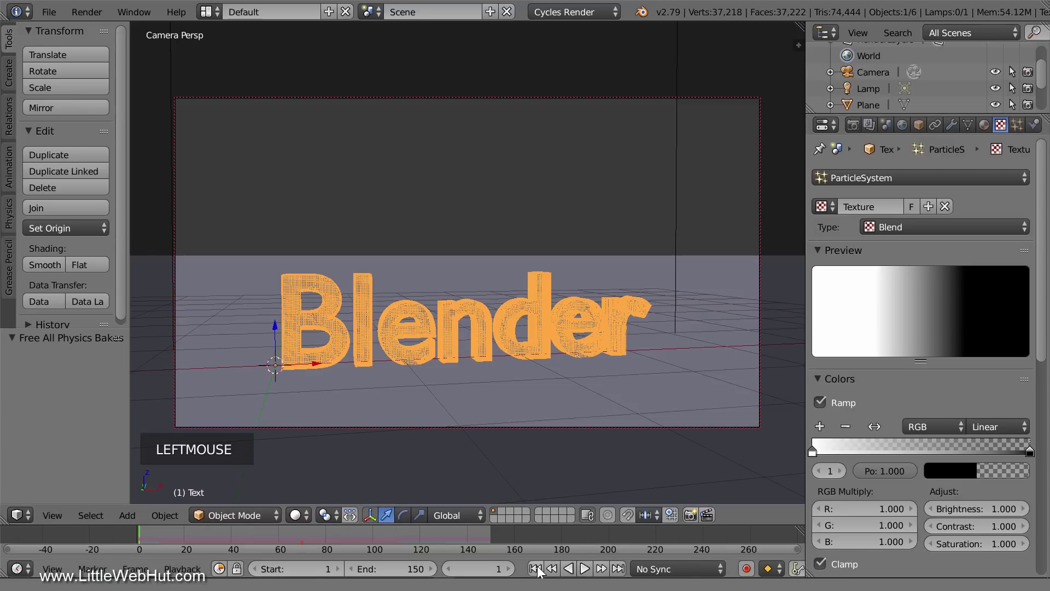
left_click(583, 569)
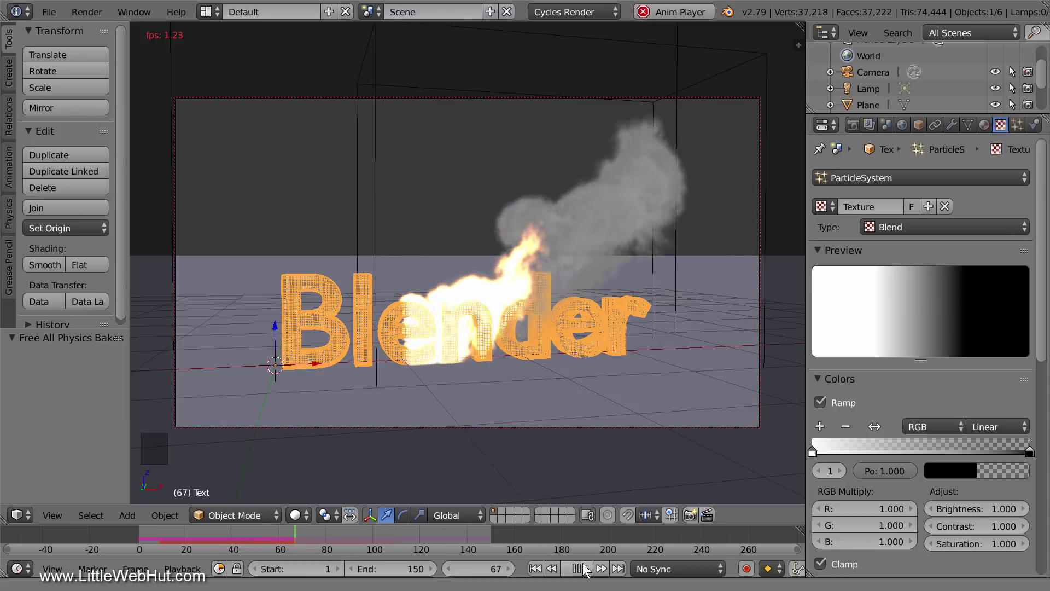
left_click(581, 566)
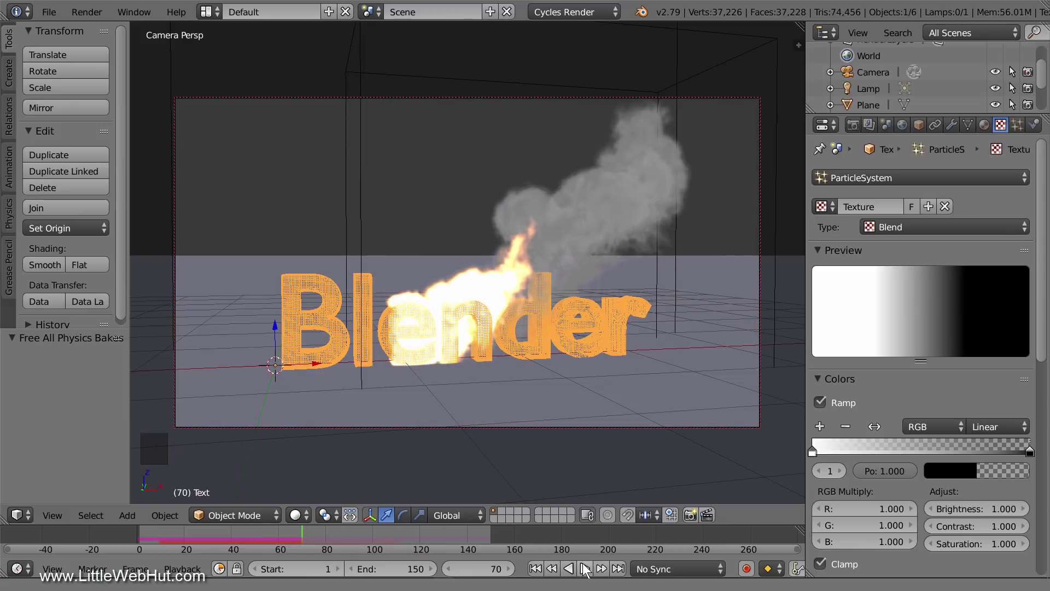
left_click(952, 125)
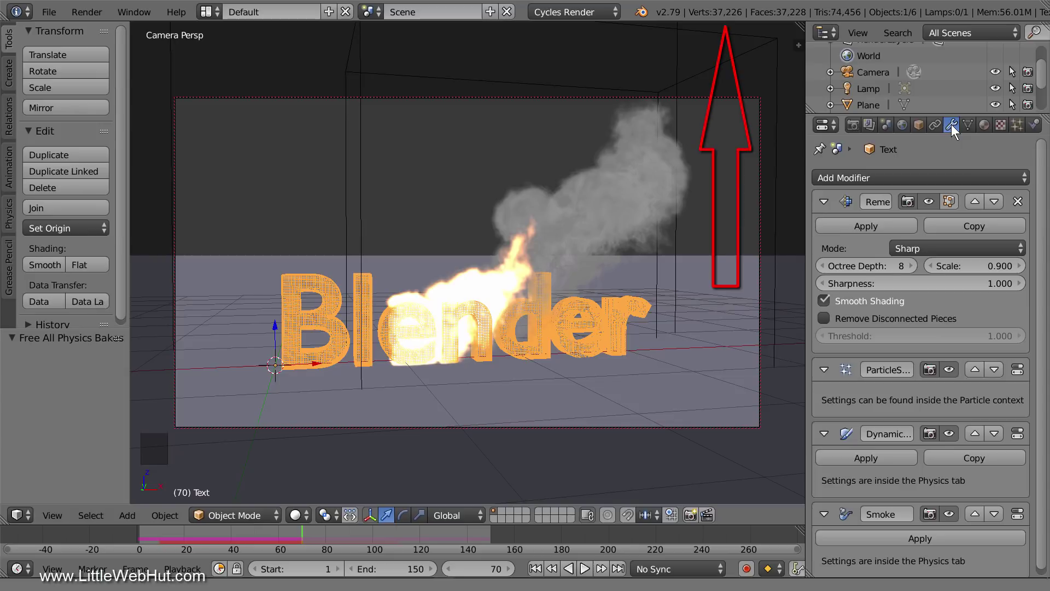
Increase the Remesh modifier's Octree Depth from 8 to 9
left_click(911, 265)
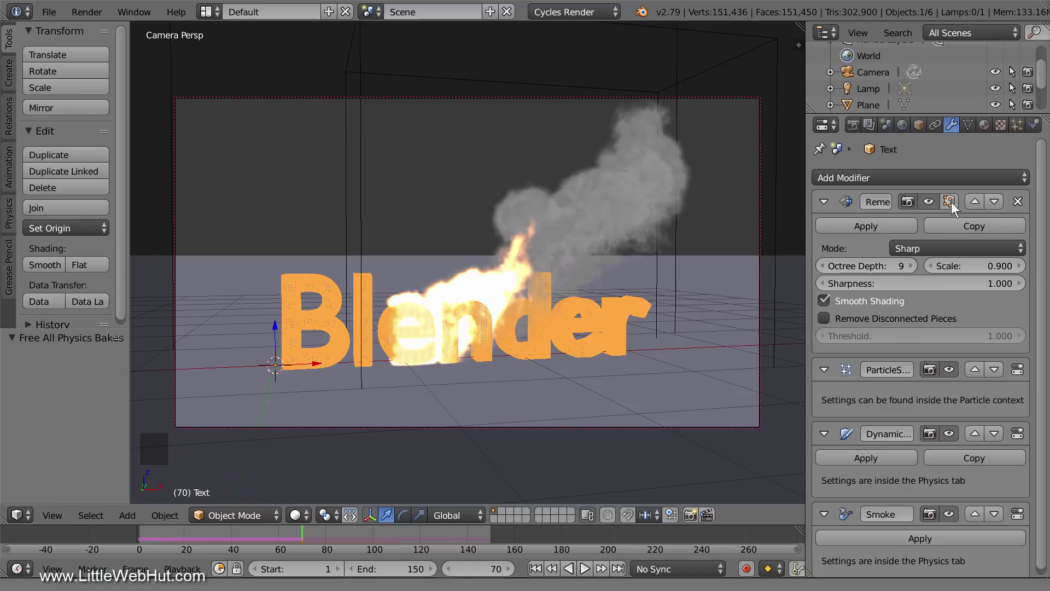
Change the text's Smoke Flow type from Fire + Smoke to Smoke only
left_click(1035, 126)
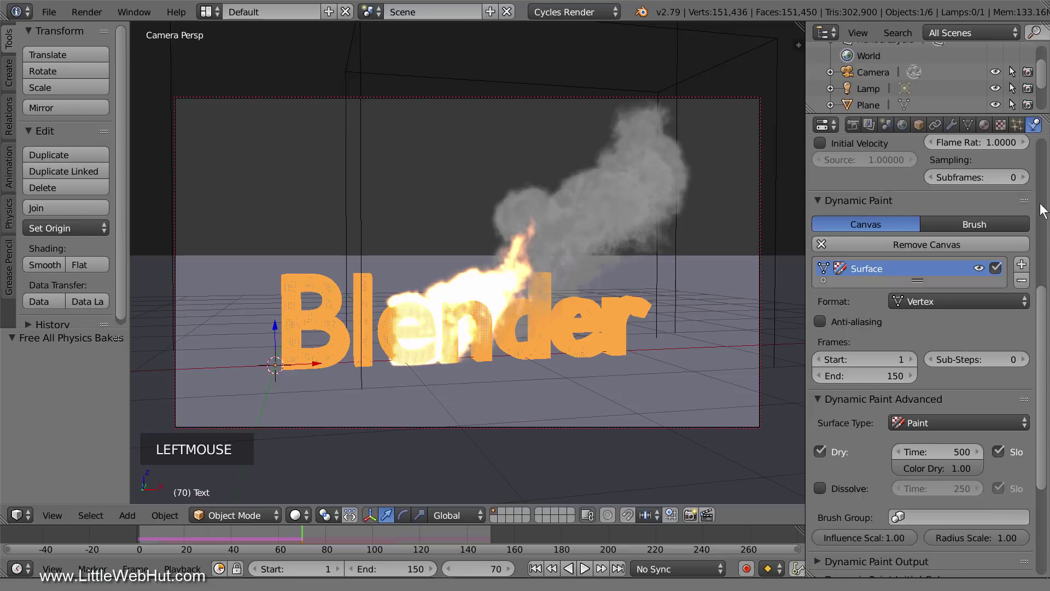
scroll(1045, 238, "up", 1)
left_click_drag(1043, 238, 1043, 136)
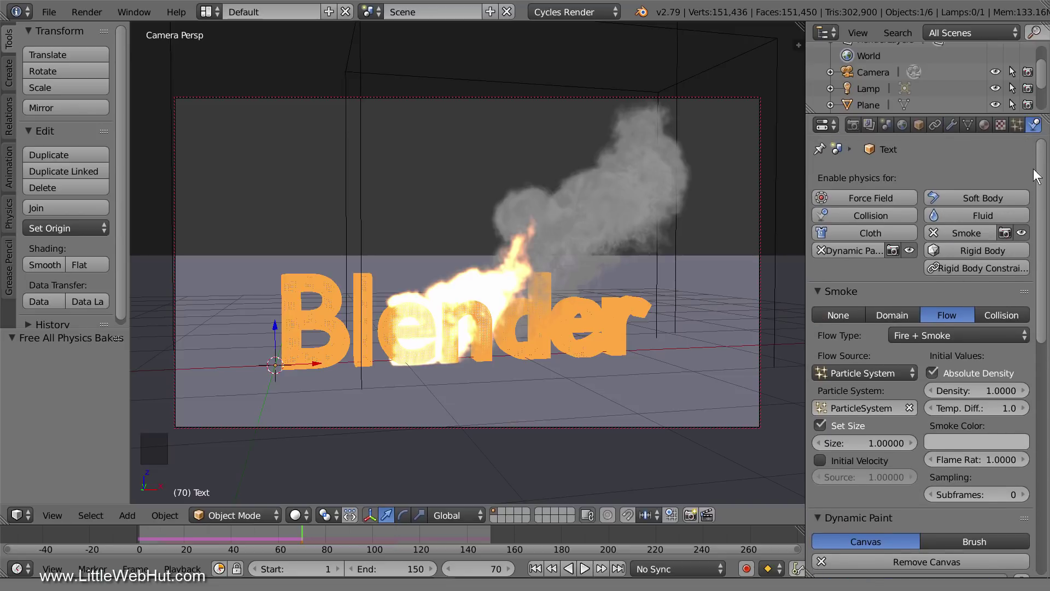
left_click(963, 334)
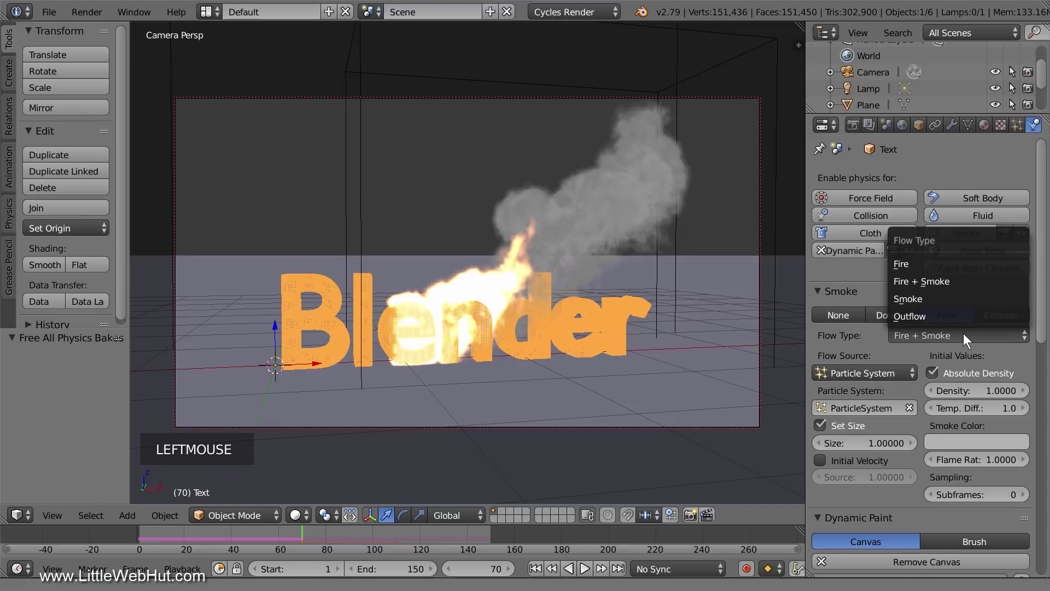
left_click(962, 298)
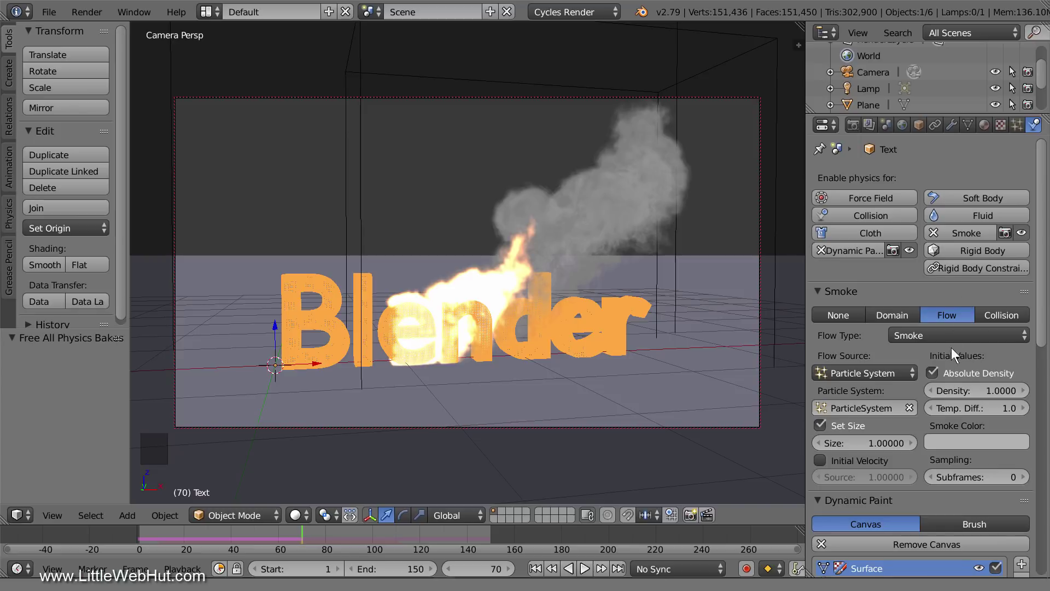
Set the smoke colour to blue, hex 3788FF
left_click(960, 441)
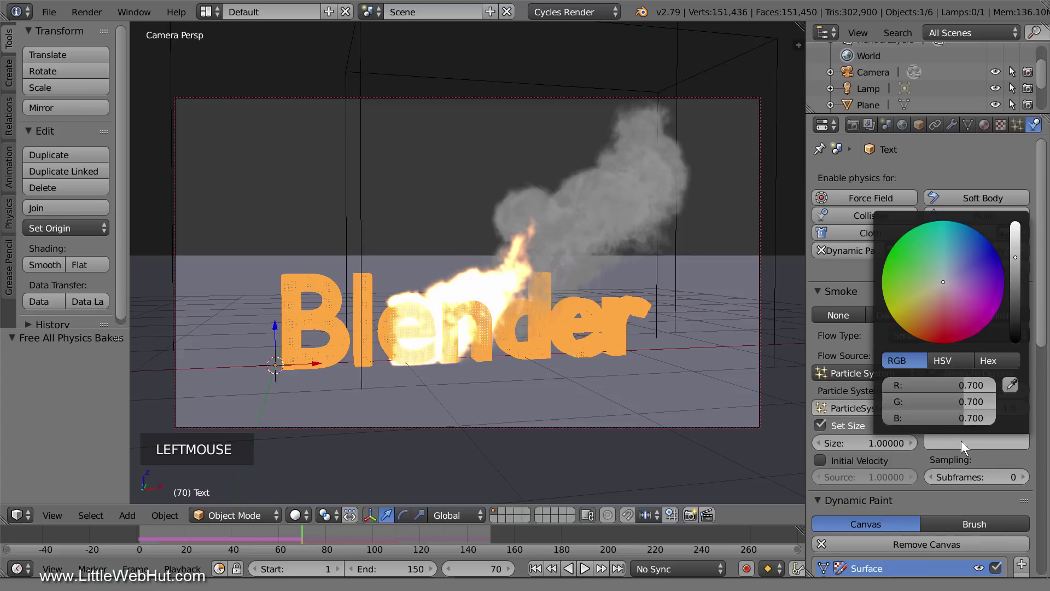
left_click(990, 359)
left_click(938, 384)
type("3")
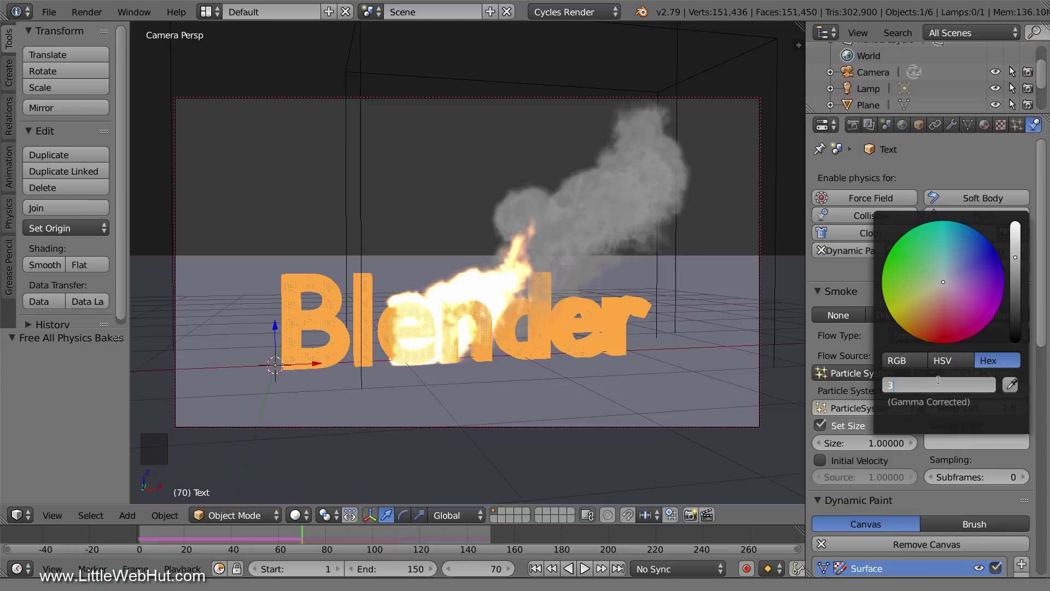
type("788ff")
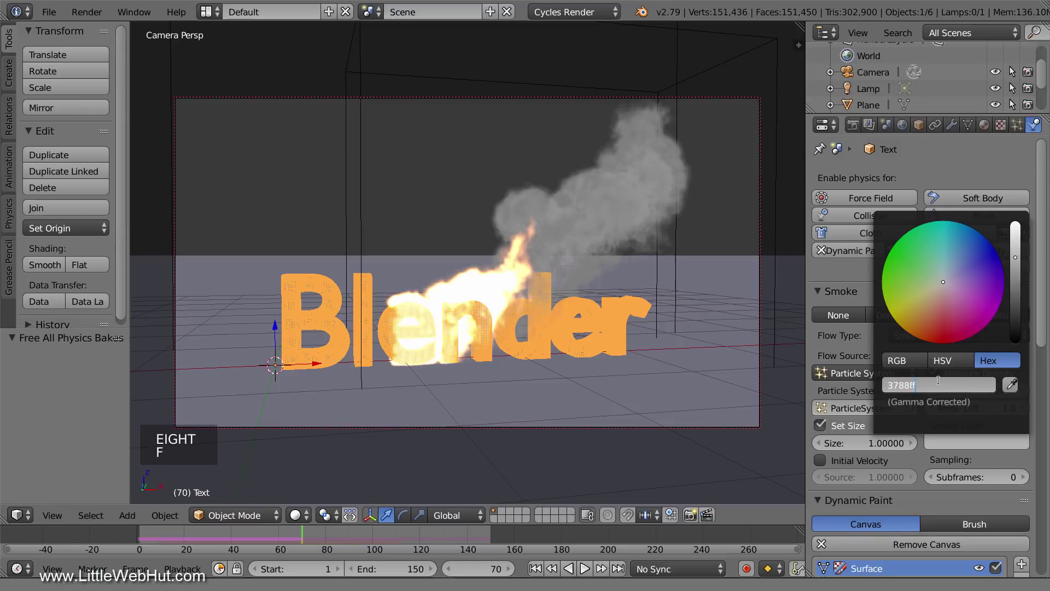
key("Return")
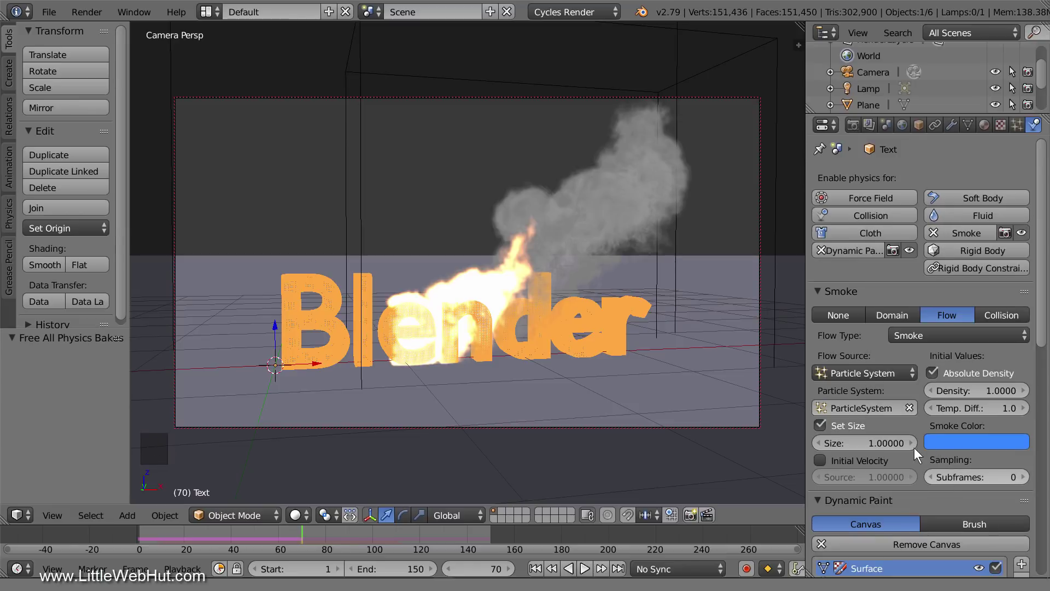
Change the Smoke Domain's Time Scale from 0.5 to 1.0
right_click(676, 208)
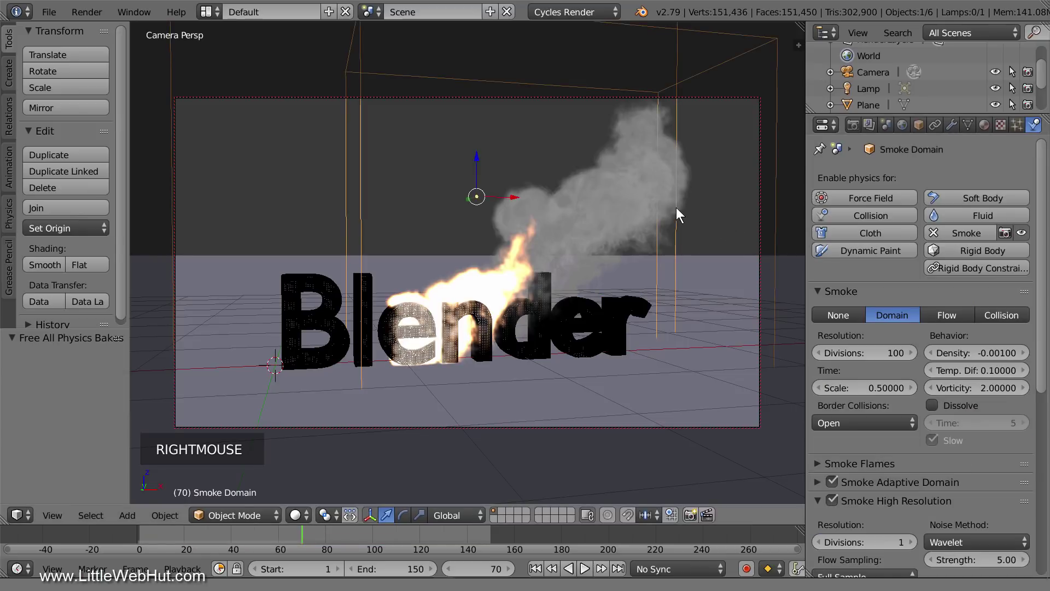
left_click(871, 384)
type("1")
key("Return")
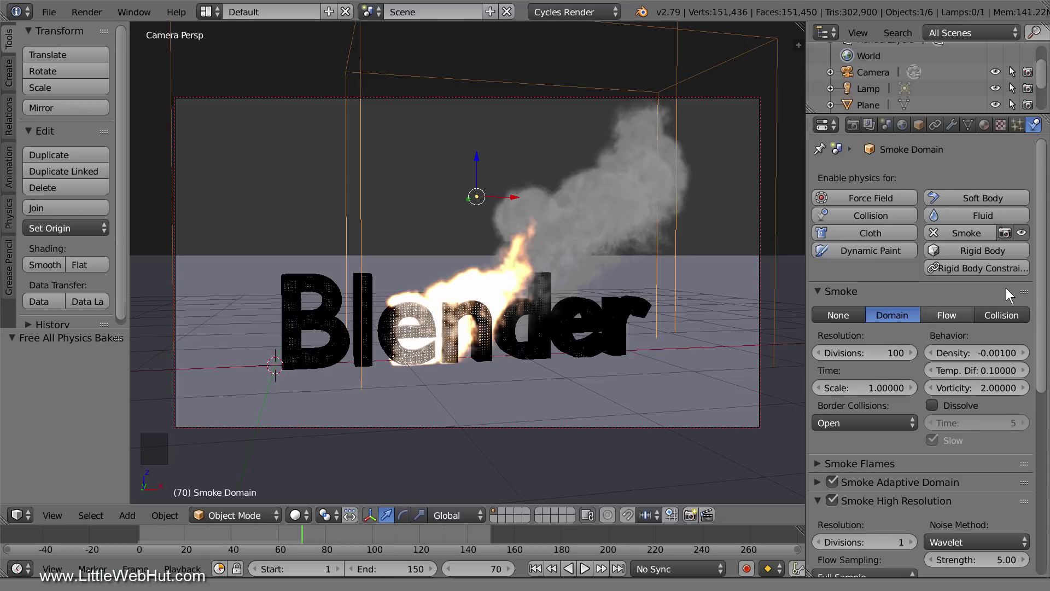
left_click(1040, 253)
left_click_drag(1041, 254, 1042, 495)
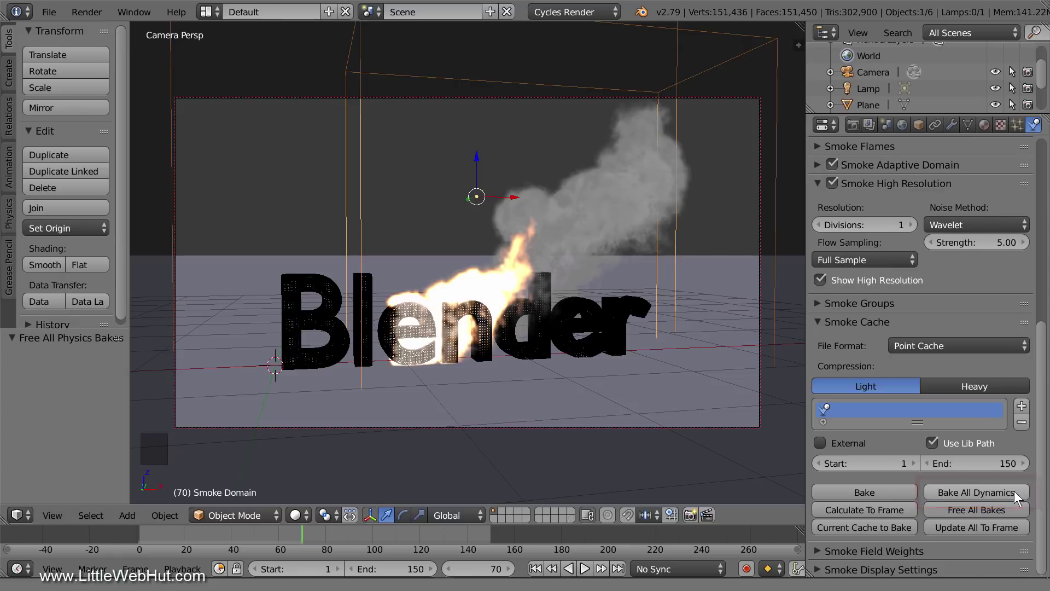
Bake all dynamics so blue smoke rises from the text, then select the text object
left_click(1000, 494)
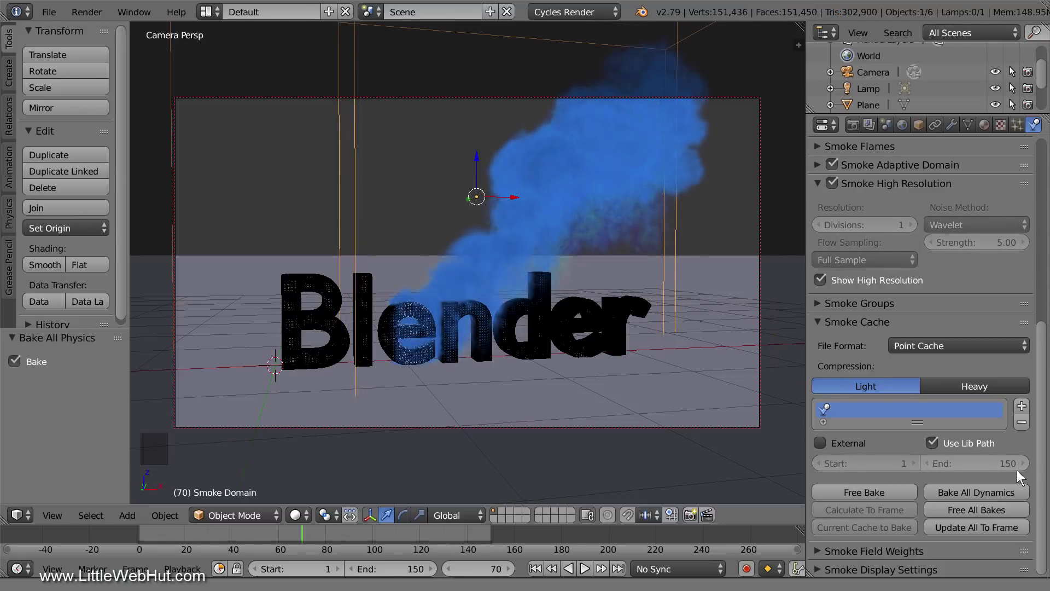
right_click(304, 281)
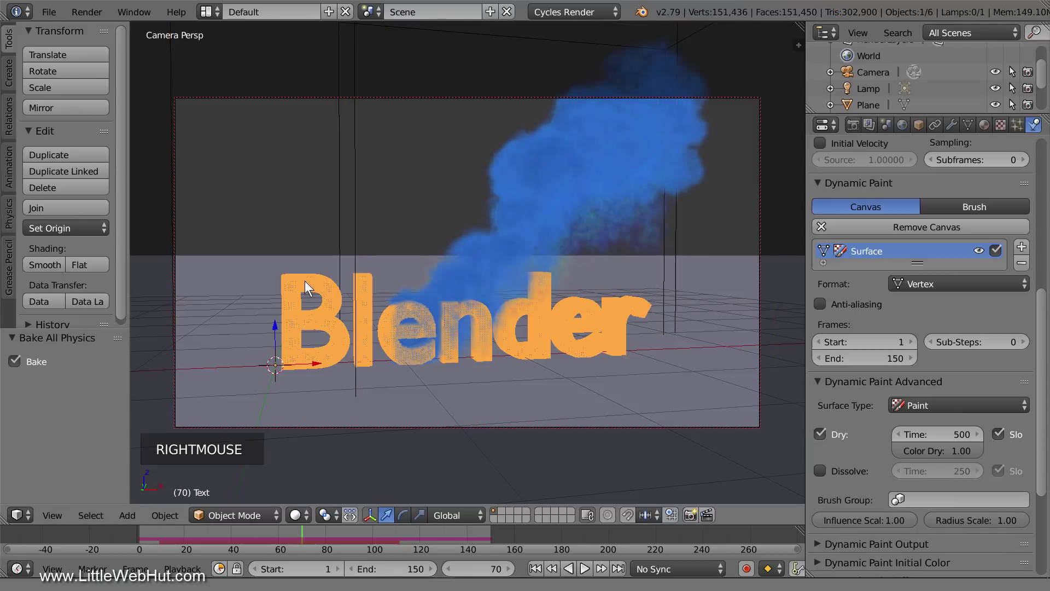
Switch to the Compositing layout, frame the node tree, and preview with Rendered viewport shading
left_click(208, 12)
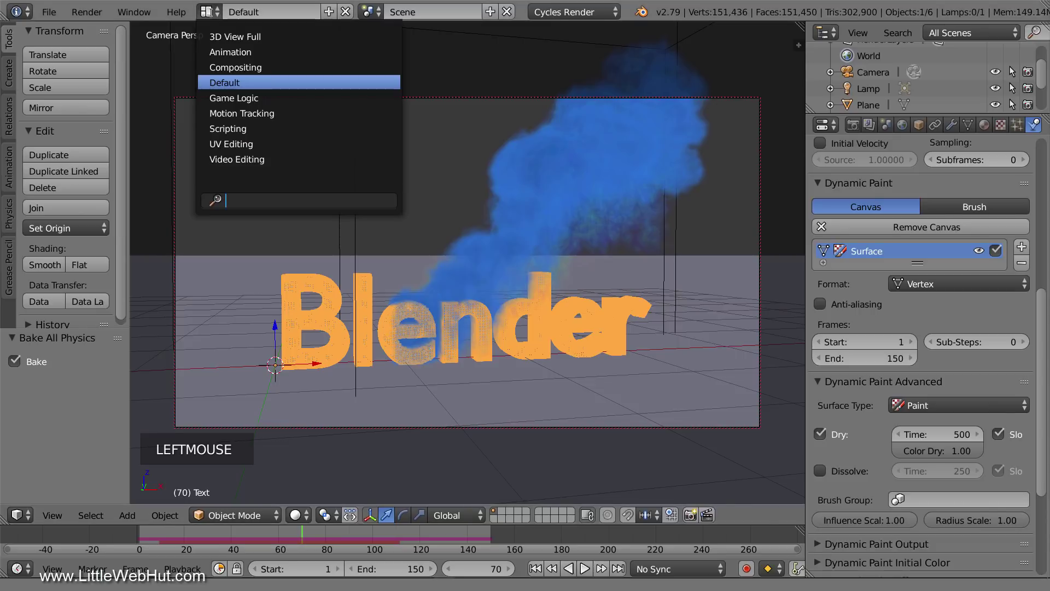
left_click(276, 67)
scroll(432, 218, "down", 3)
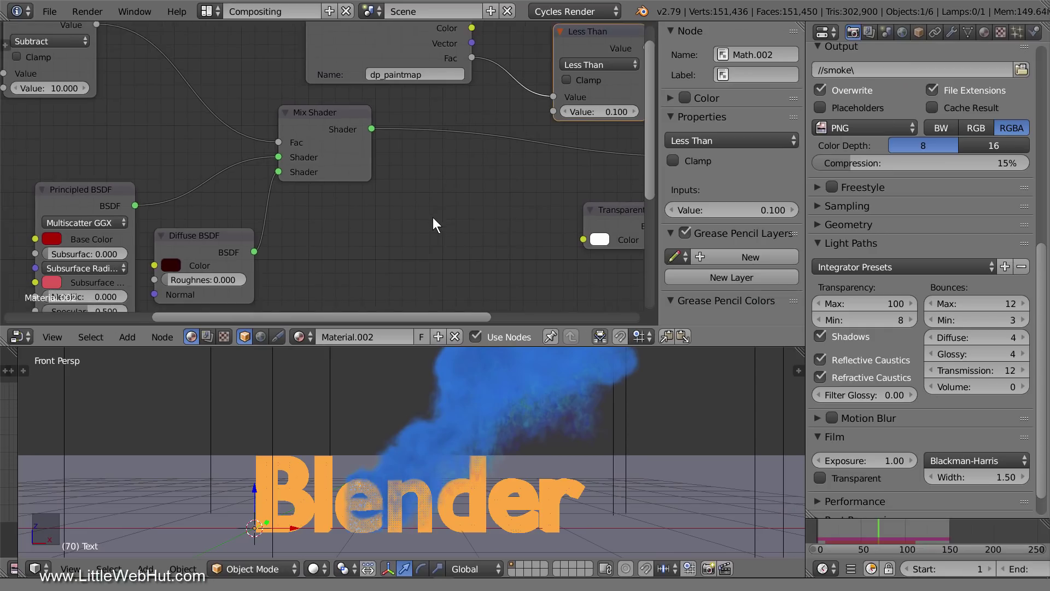
middle_click_drag(442, 218, 375, 223)
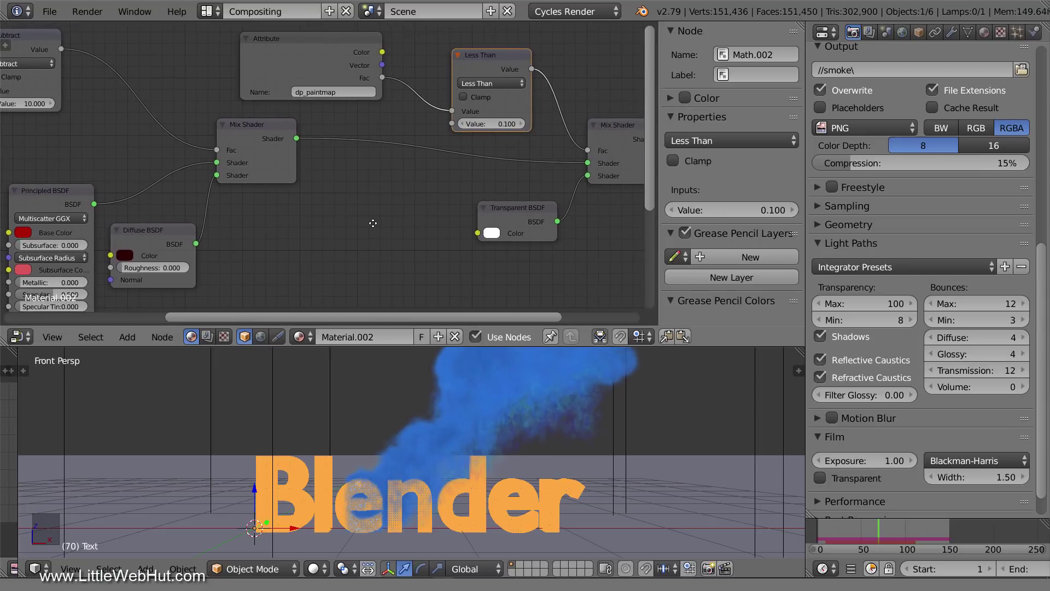
left_click(317, 569)
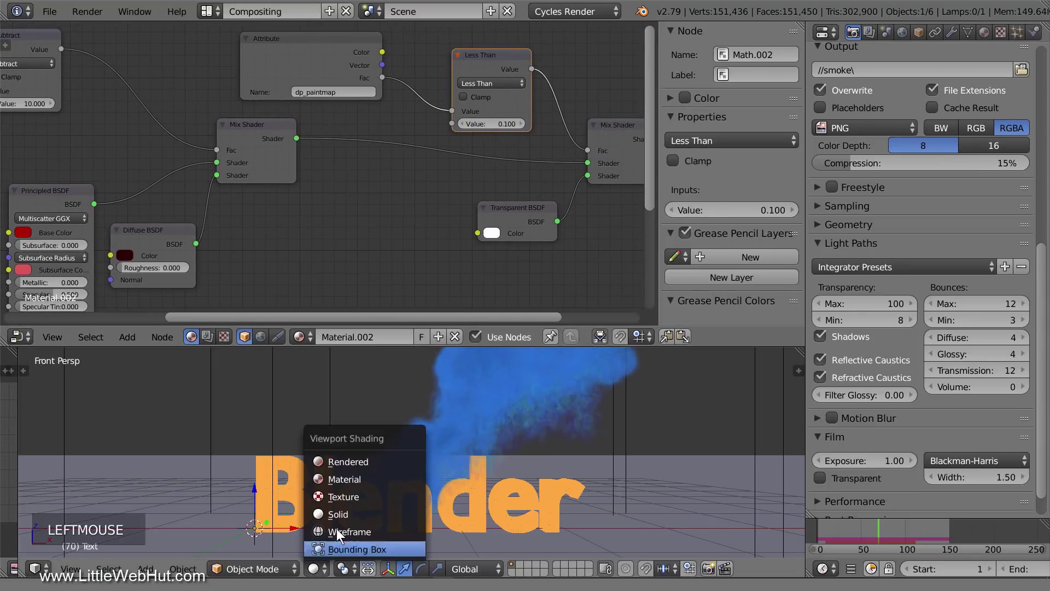
left_click(377, 462)
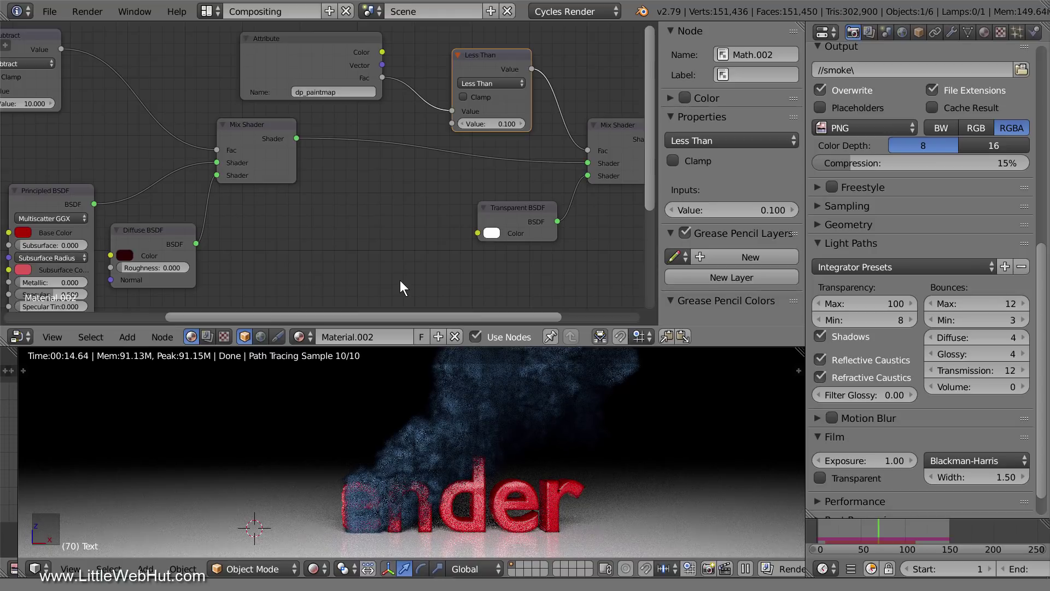
Set the math node to Greater Than and wire Principled BSDF straight into the final Mix Shader
left_click(511, 82)
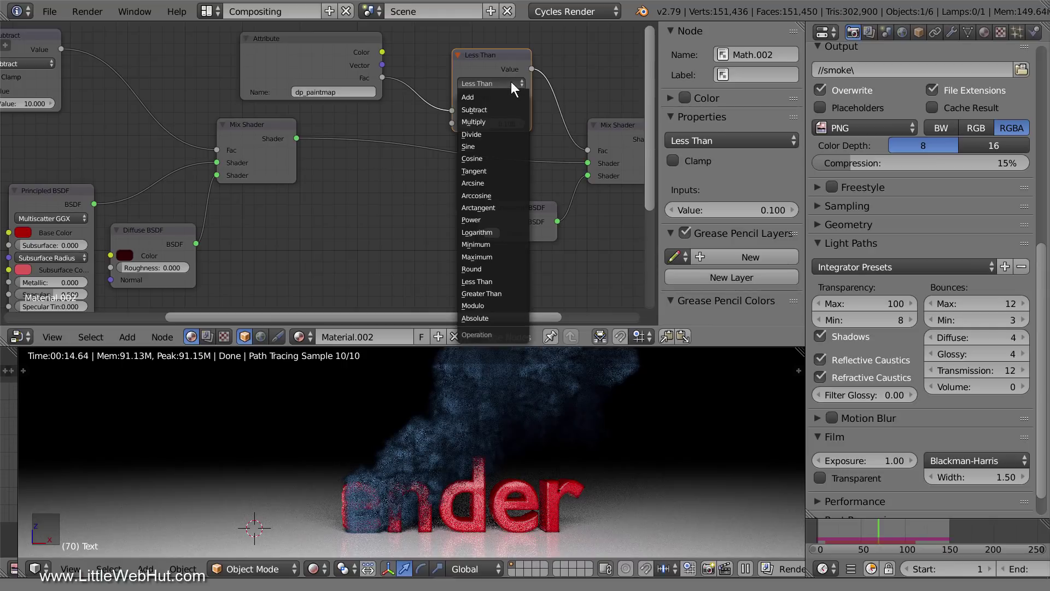
left_click(516, 293)
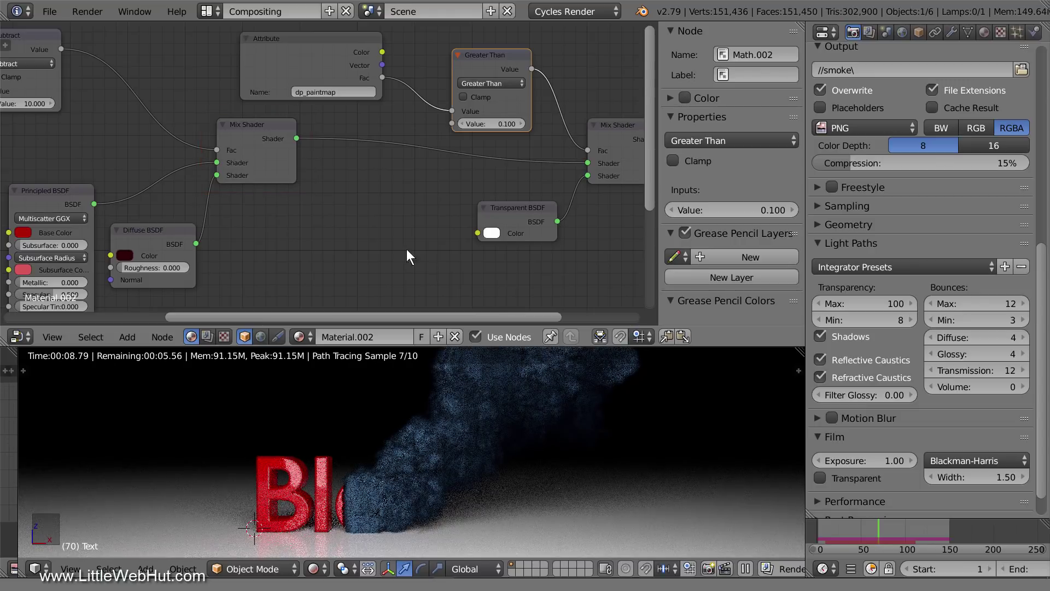
left_click_drag(217, 163, 583, 161)
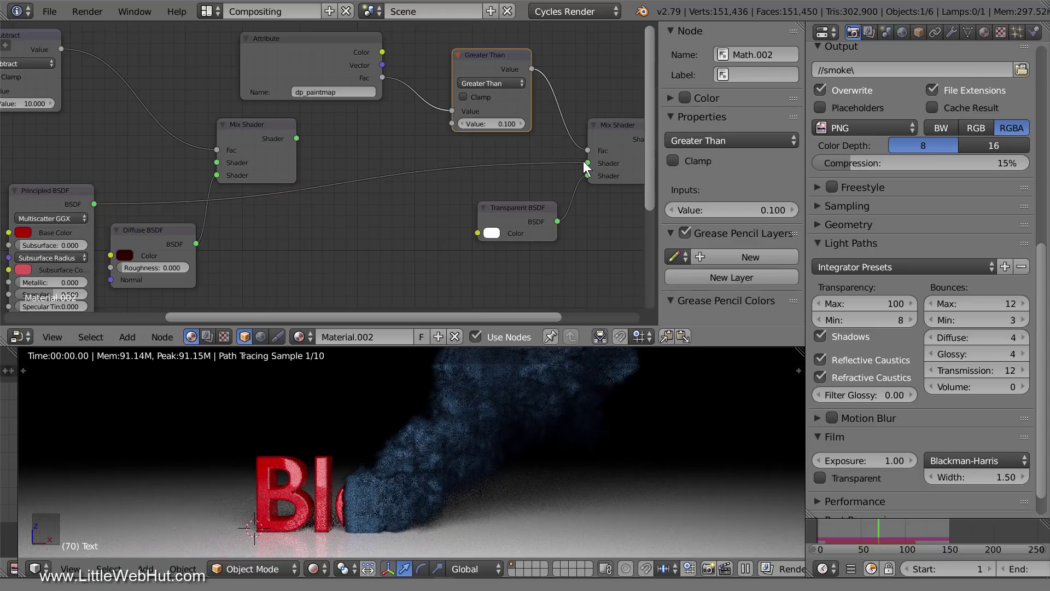
mouse_move(55, 190)
left_mouse_down()
mouse_move(334, 185)
mouse_move(412, 156)
left_mouse_up()
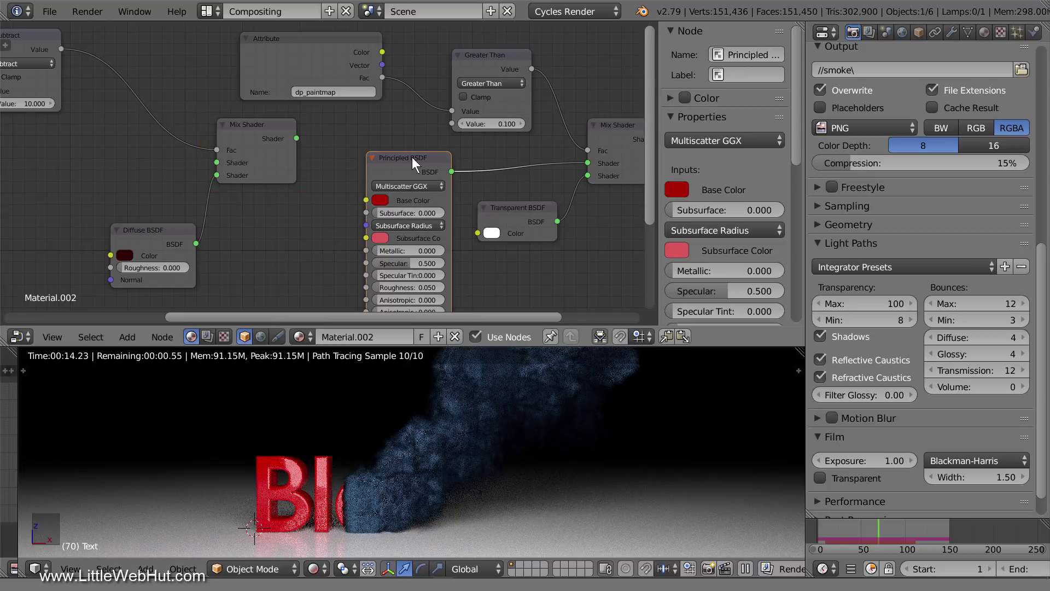
Eyedrop the blue smoke colour from the rendered viewport as the Principled BSDF Base Color
left_click(381, 200)
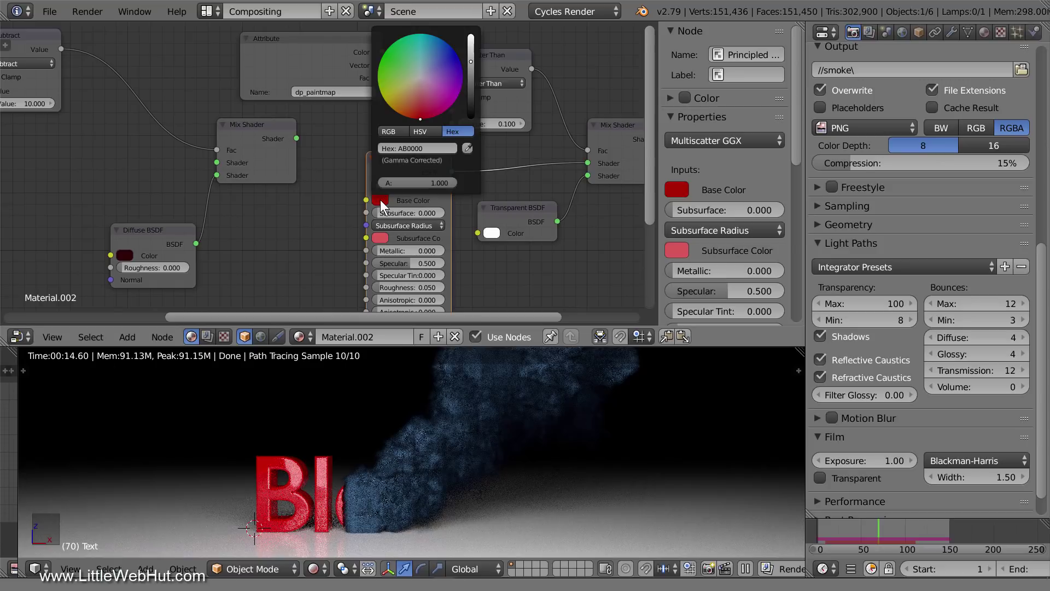
left_click(467, 148)
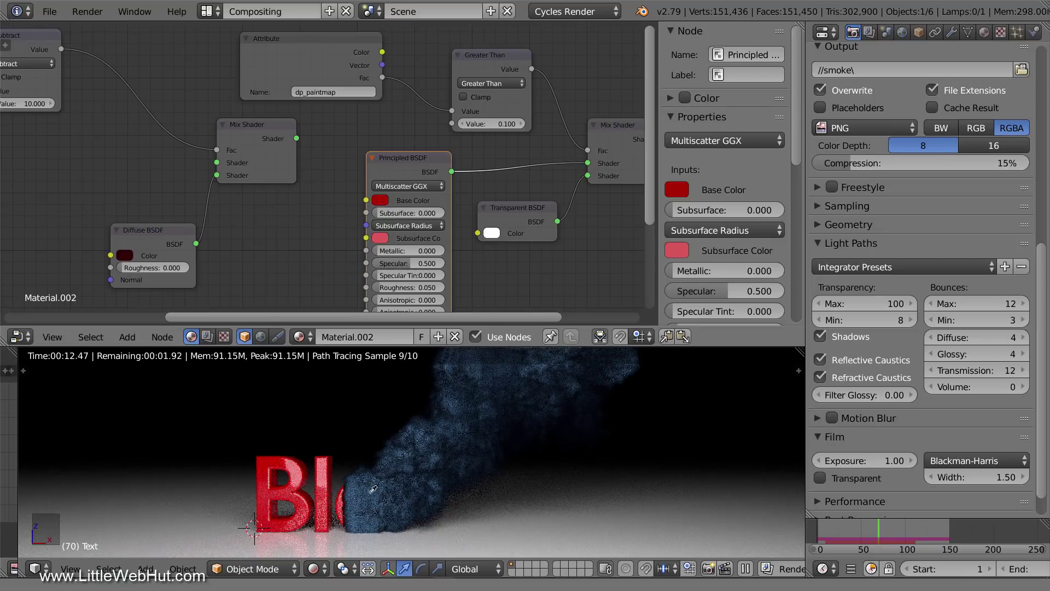
left_click(360, 520)
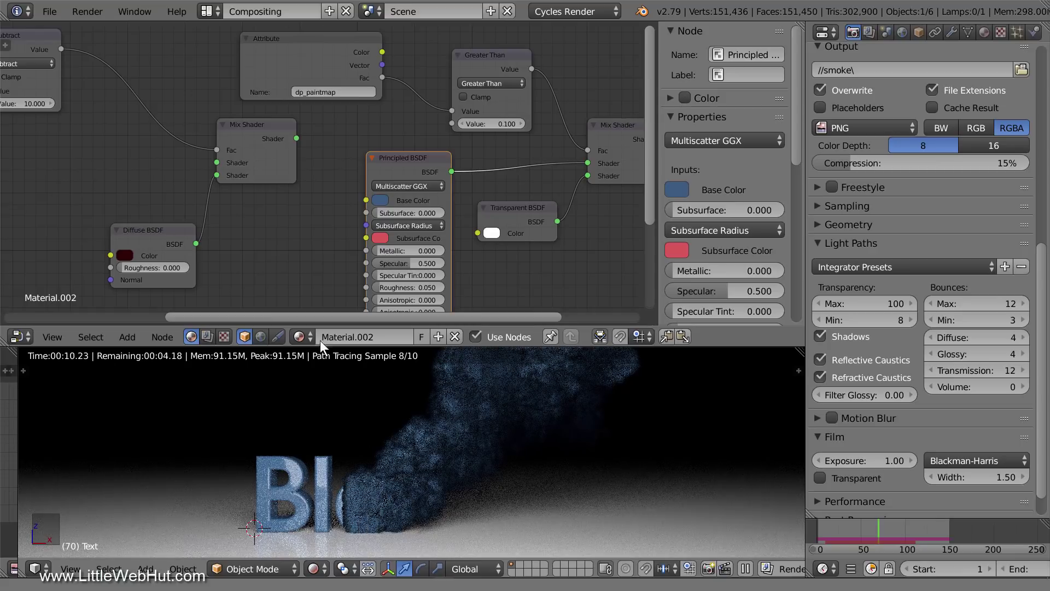
Back in the Default layout, browse the render output path C:\Blender\demo\smoke\ from render settings
left_click(208, 11)
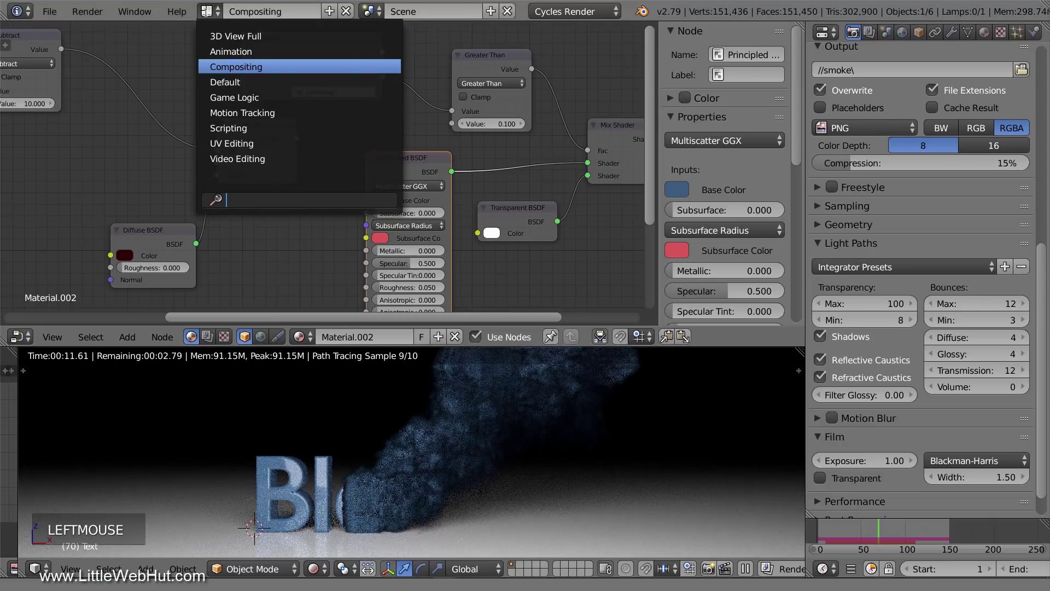
left_click(259, 82)
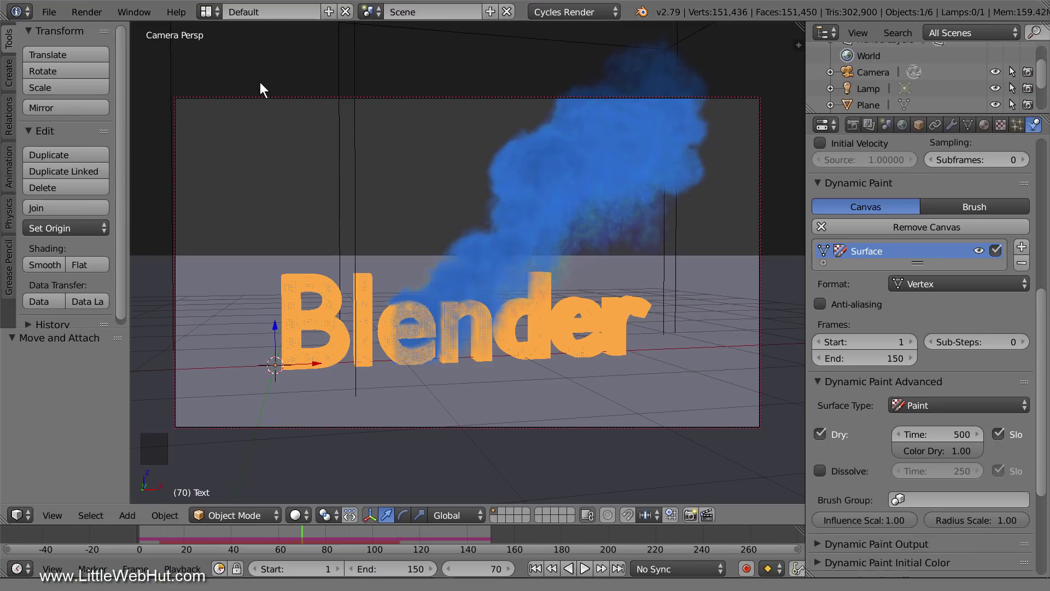
left_click(853, 125)
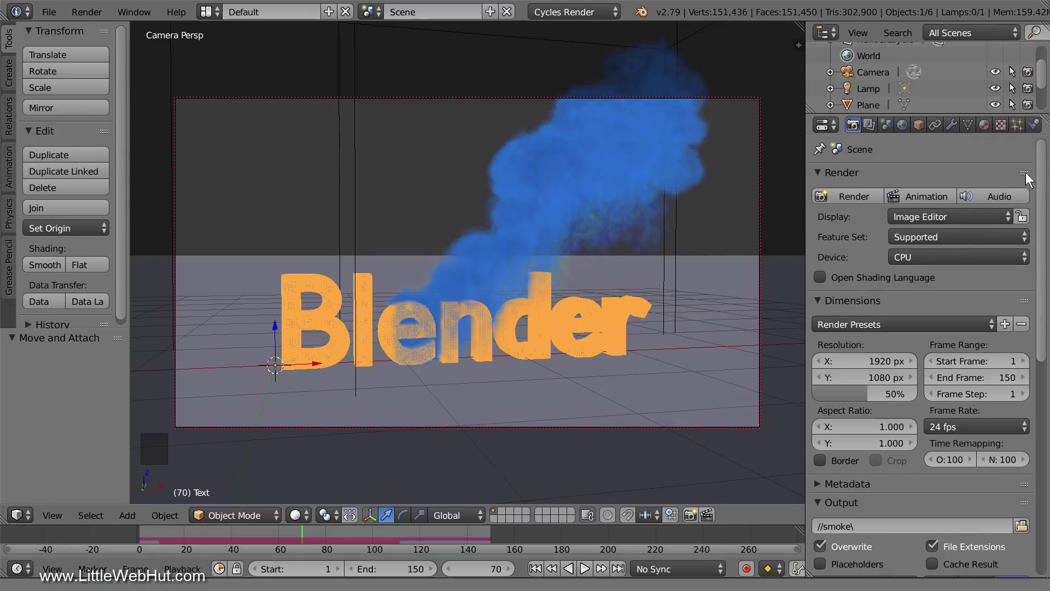
left_click_drag(1043, 175, 1048, 346)
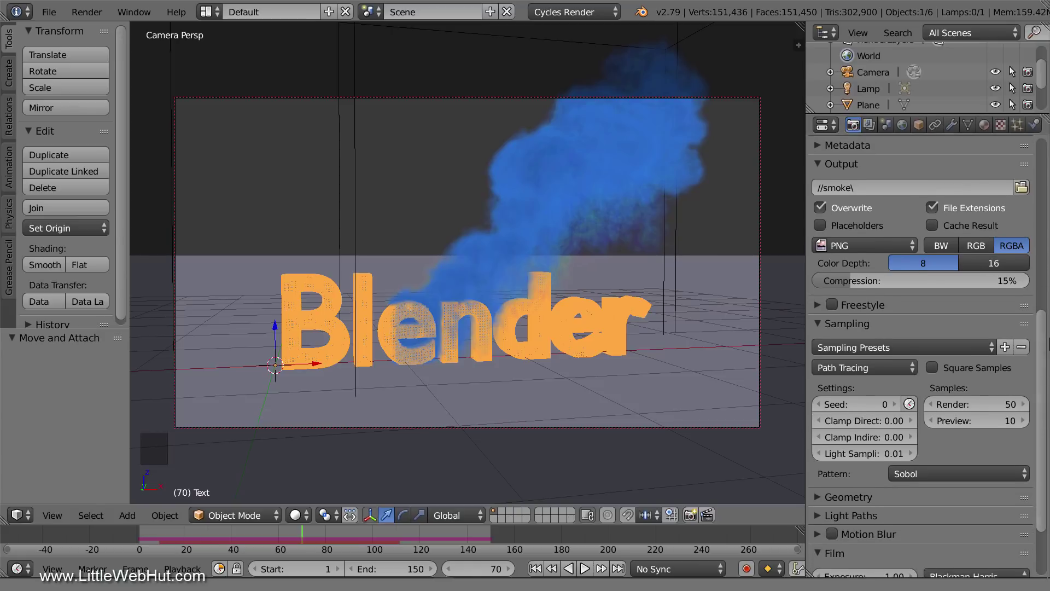
left_click(1025, 189)
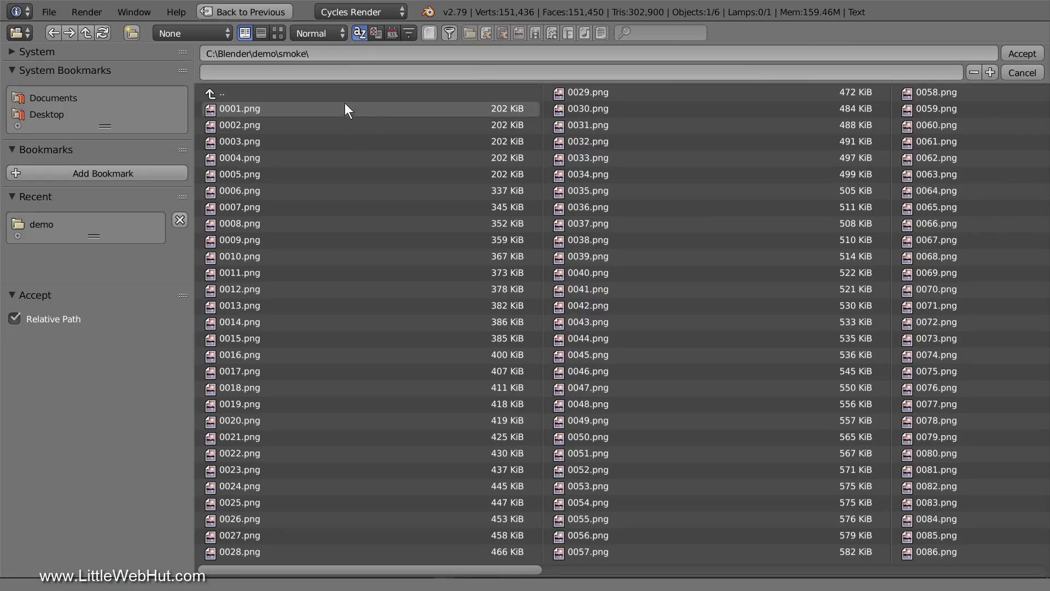
Create a 'transform' folder in C:\Blender\demo\ and accept it as the render output path
left_click(214, 94)
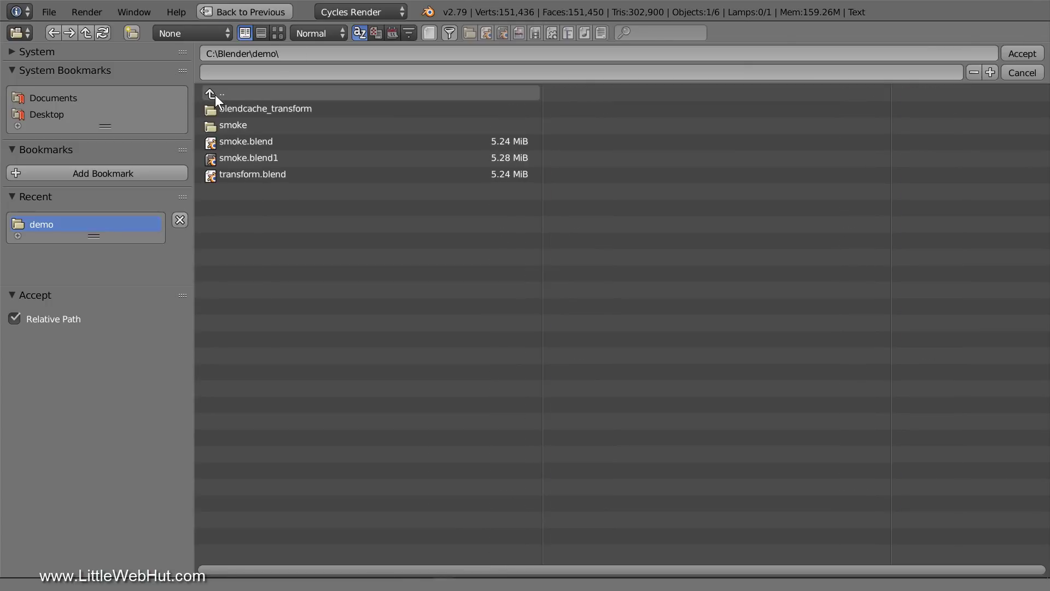
left_click(133, 33)
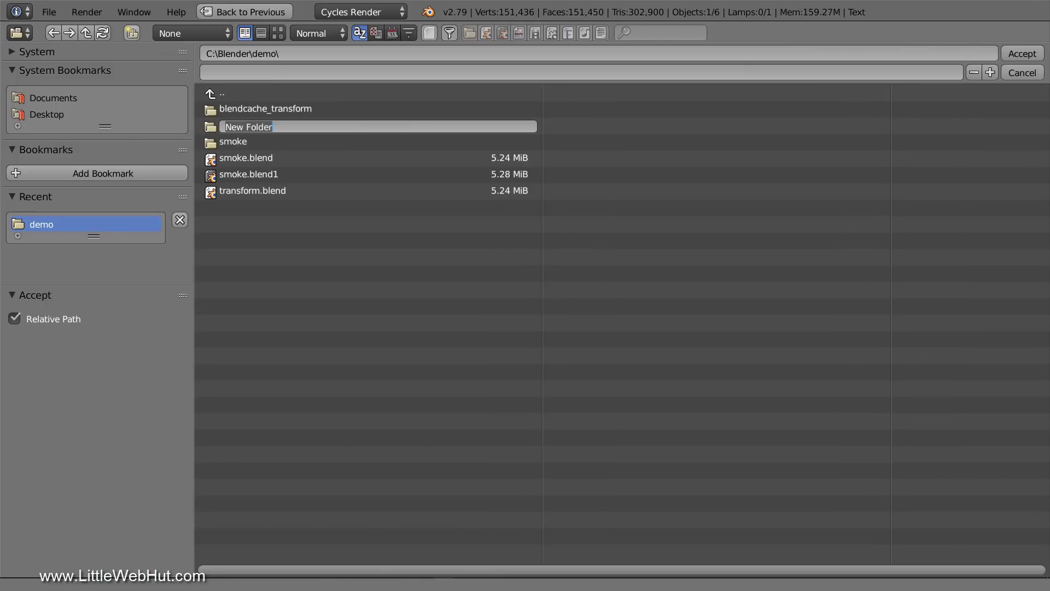
type("t")
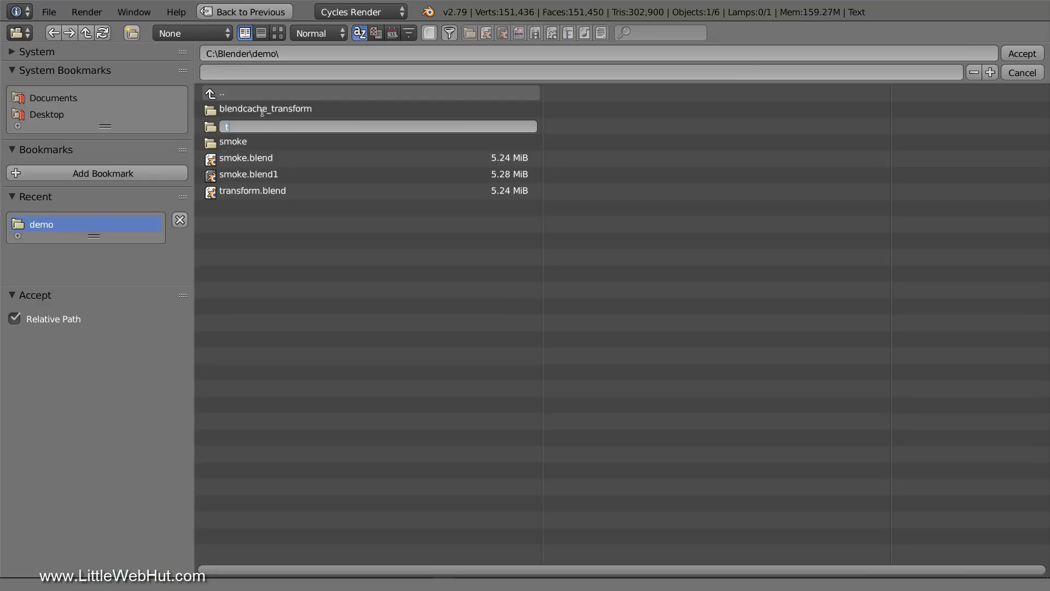
type("ransform")
key("Return")
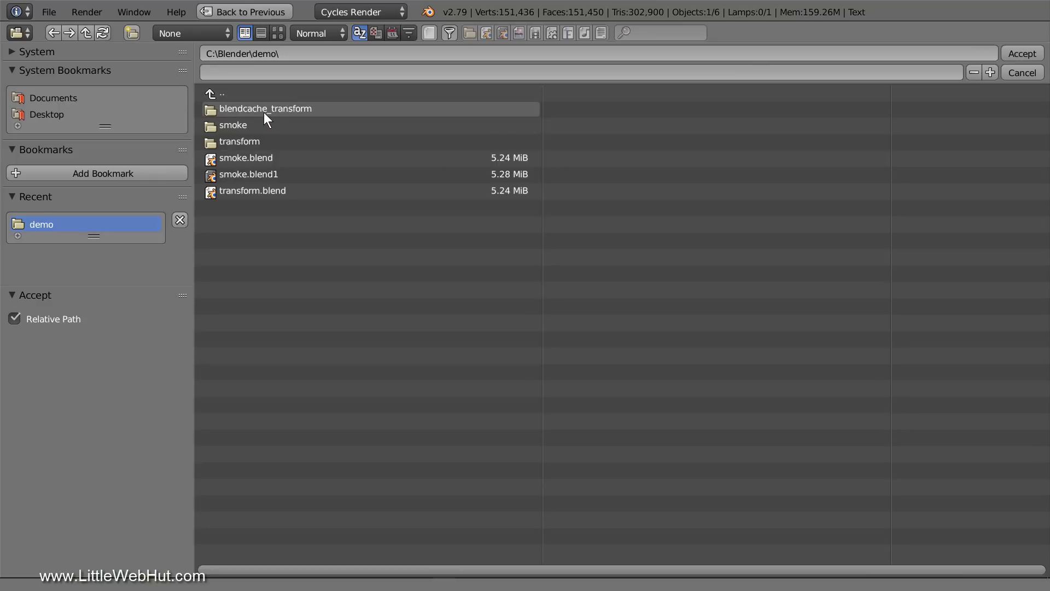
left_click(214, 143)
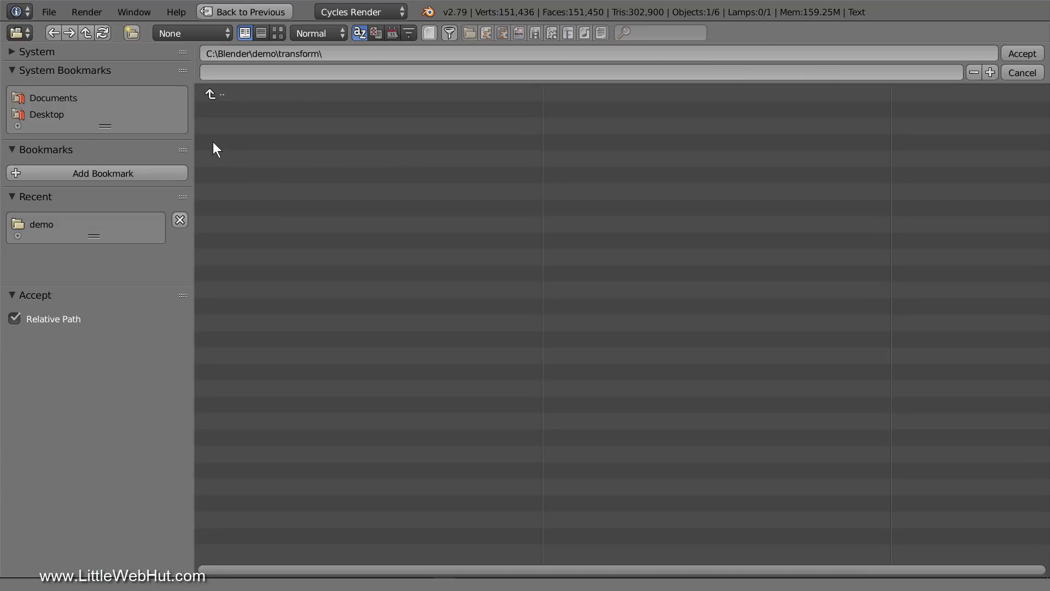
left_click(1018, 53)
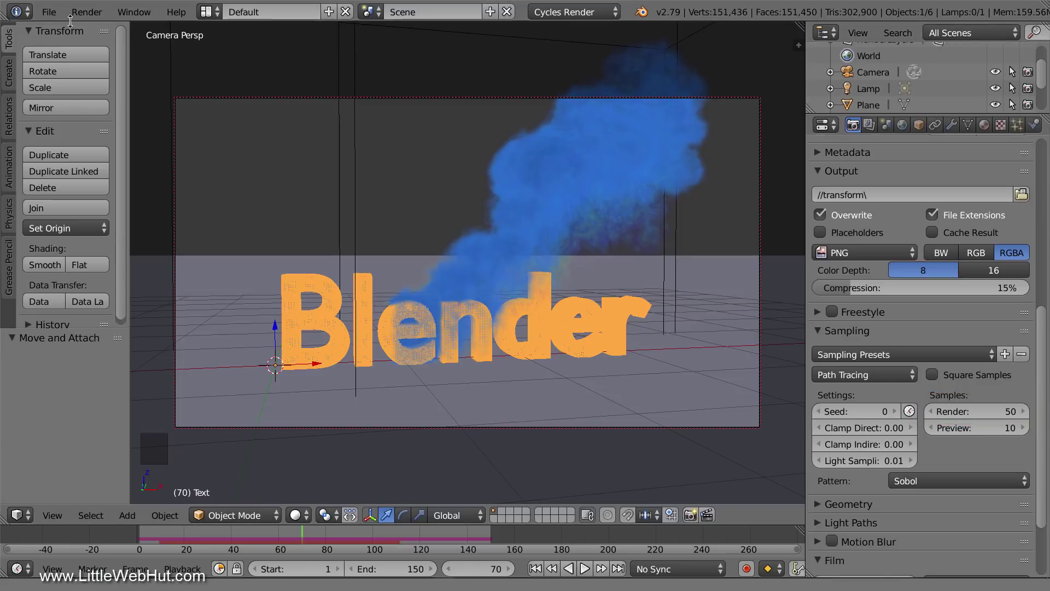
Start rendering the animation to PNG frames with Render > Render Animation
left_click(47, 15)
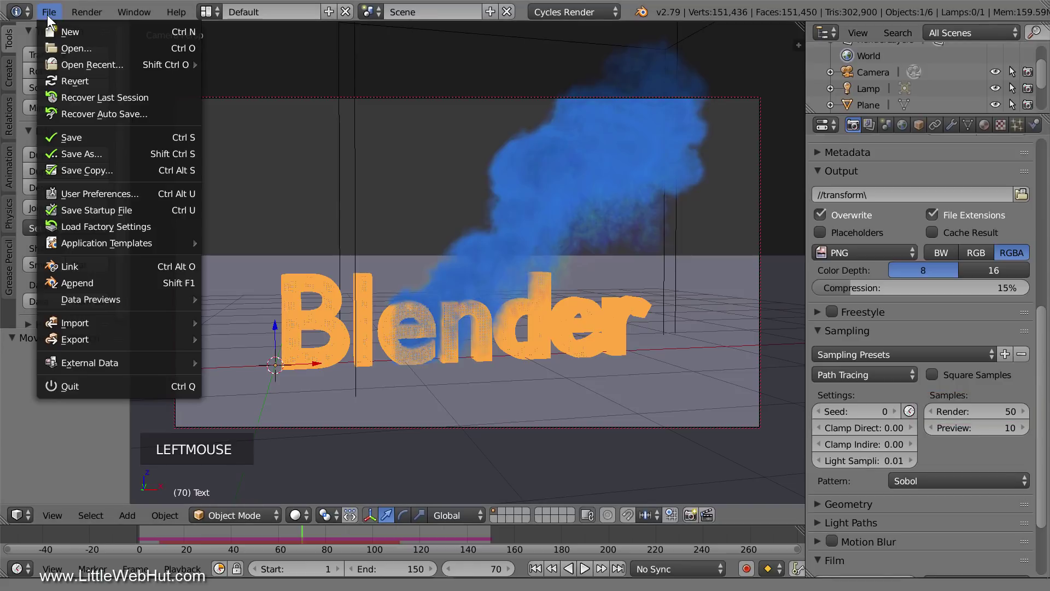
left_click(102, 137)
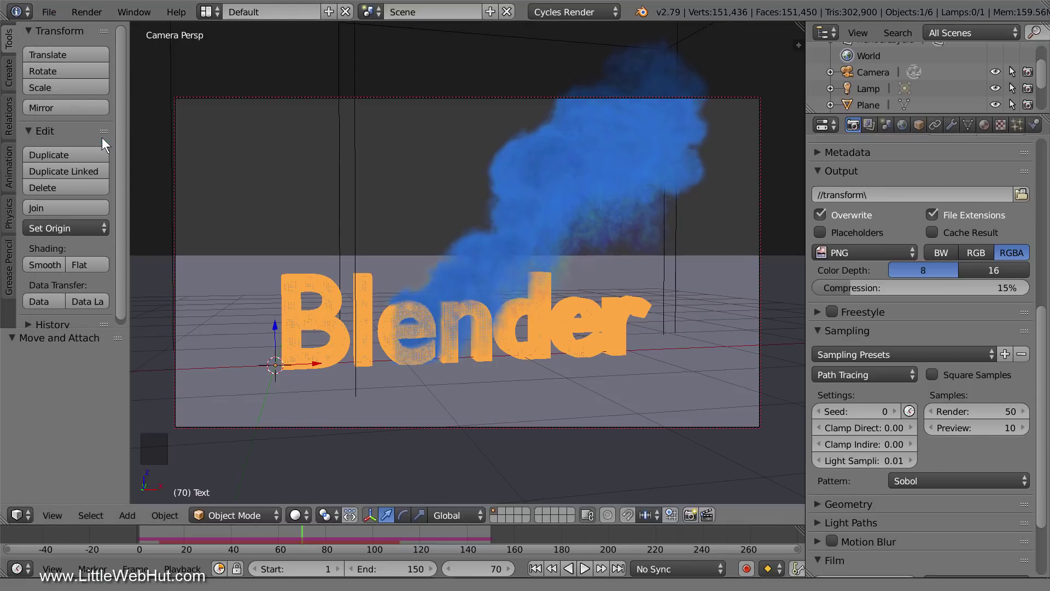
left_click(90, 11)
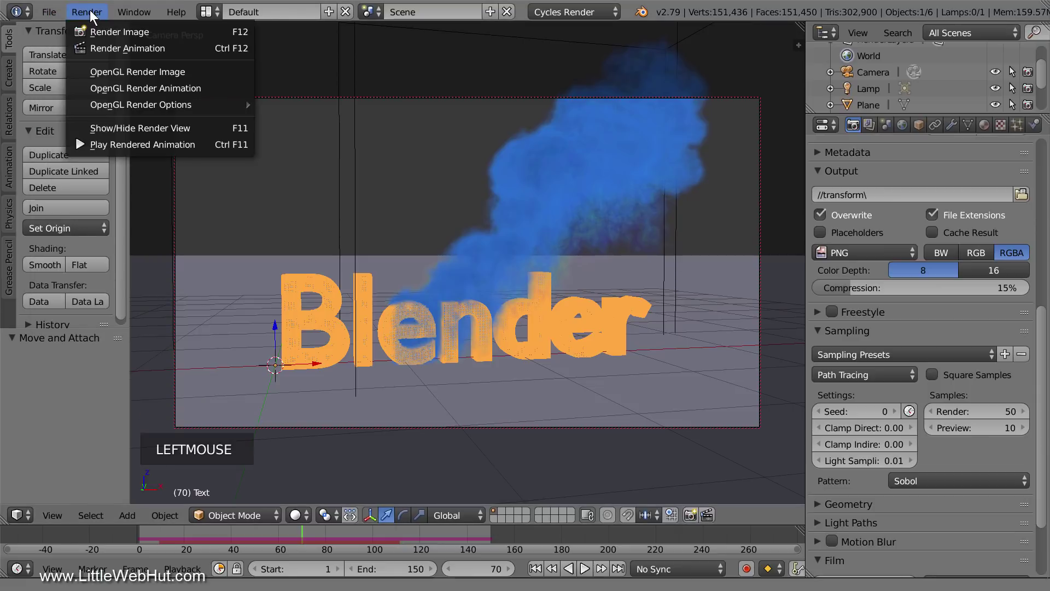
left_click(186, 51)
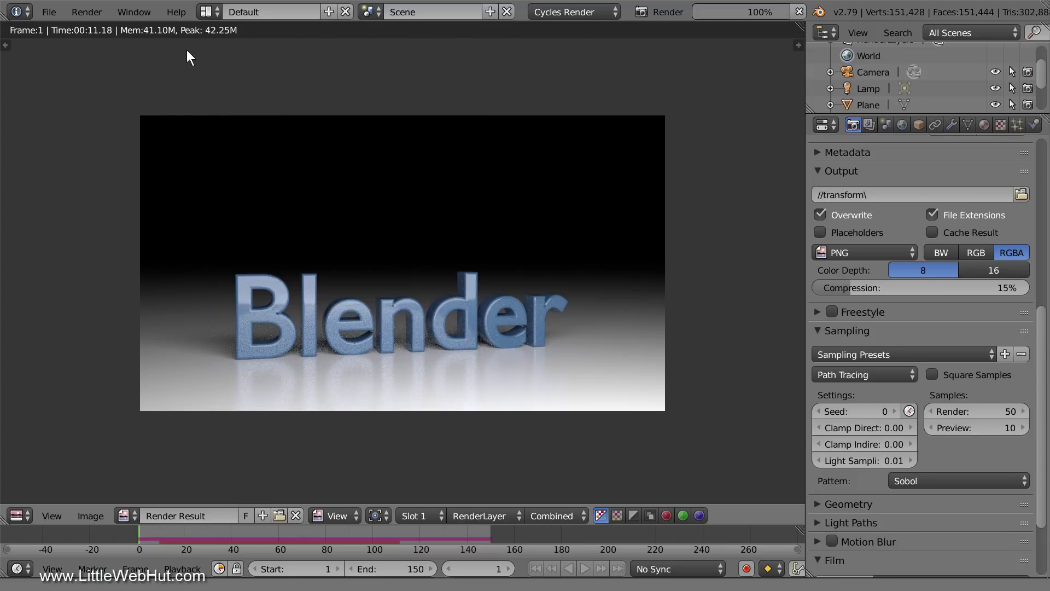
Render all 150 frames with Ctrl+F12 and play back the transform PNG sequence
key("ctrl+F12")
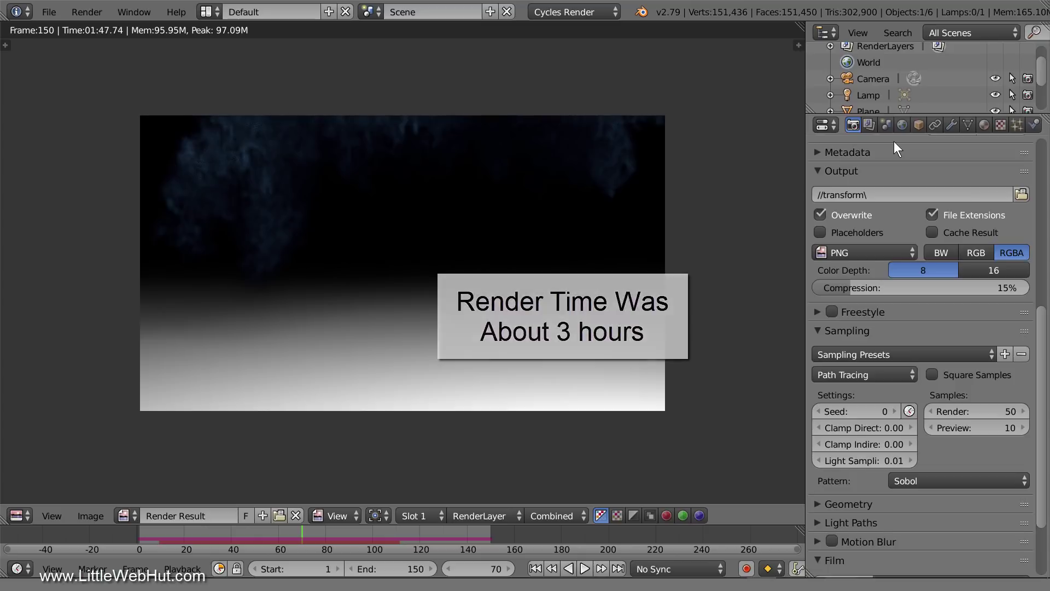
left_click(87, 12)
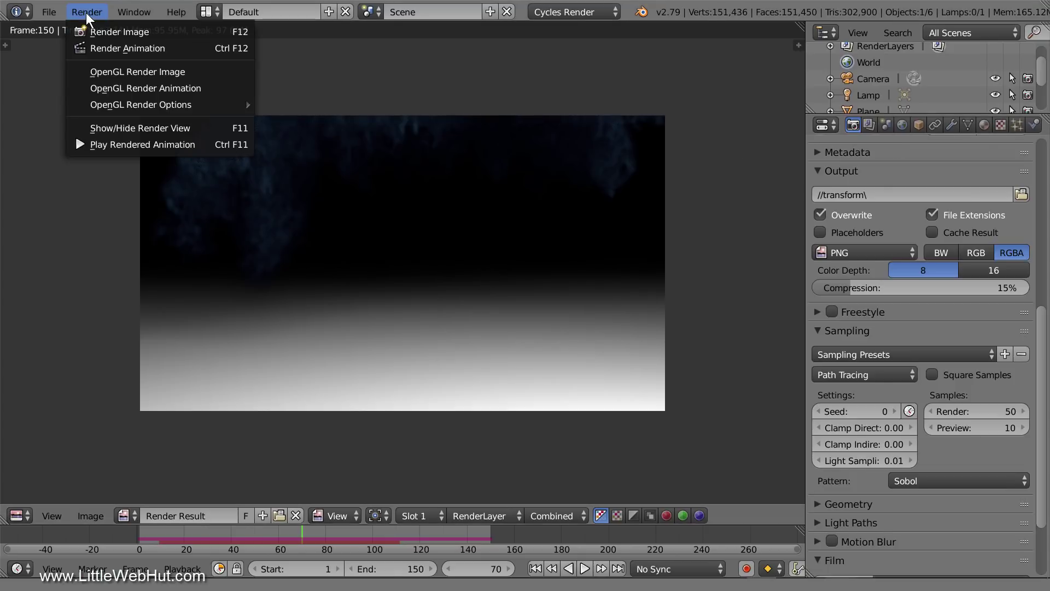
left_click(207, 145)
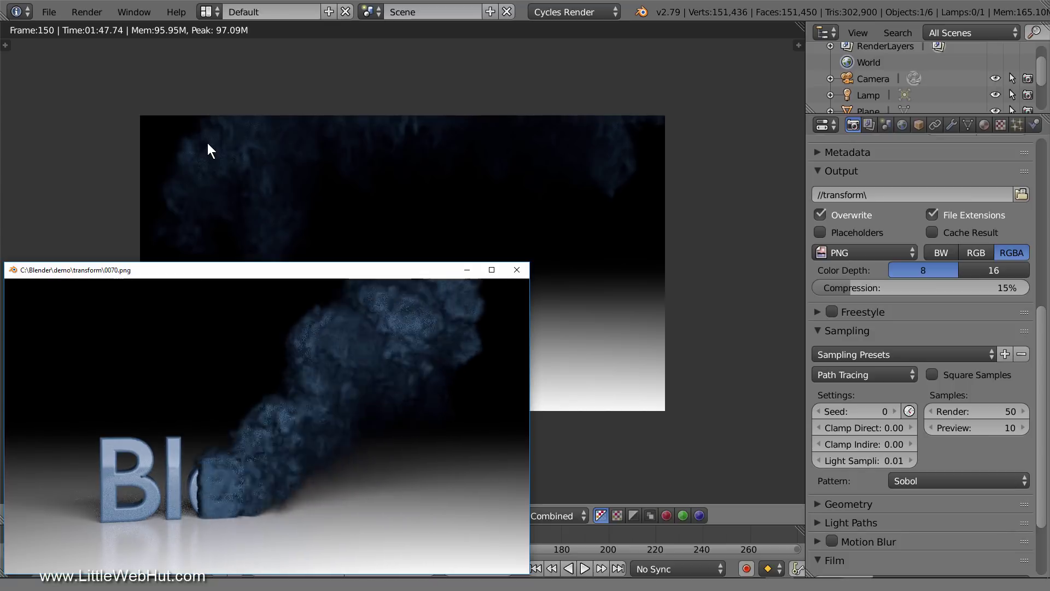
Close the player and return the render-result area to the 3D View
left_click(517, 271)
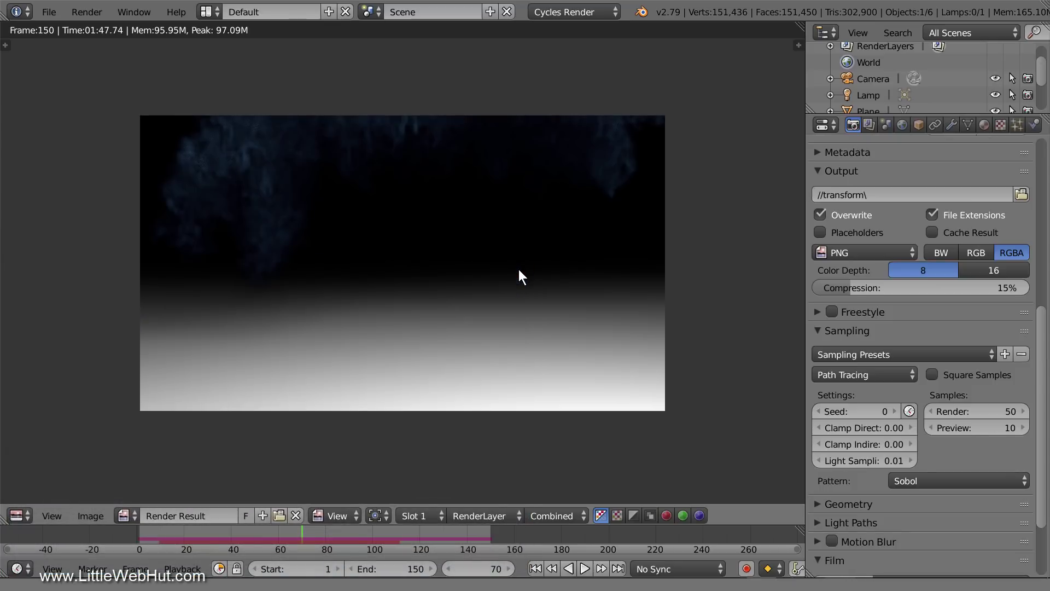
left_click(18, 514)
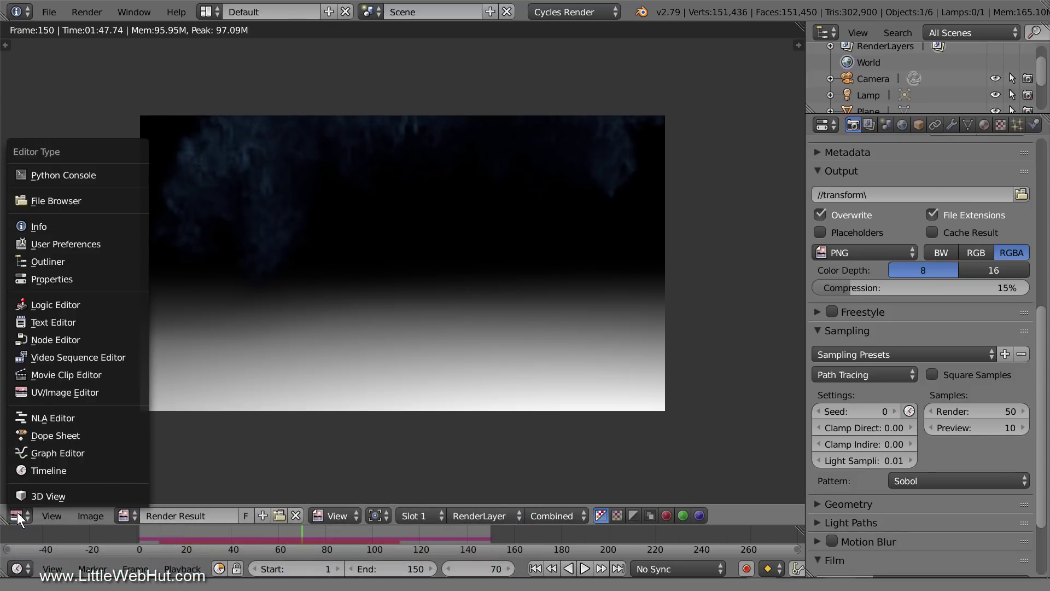
left_click(77, 495)
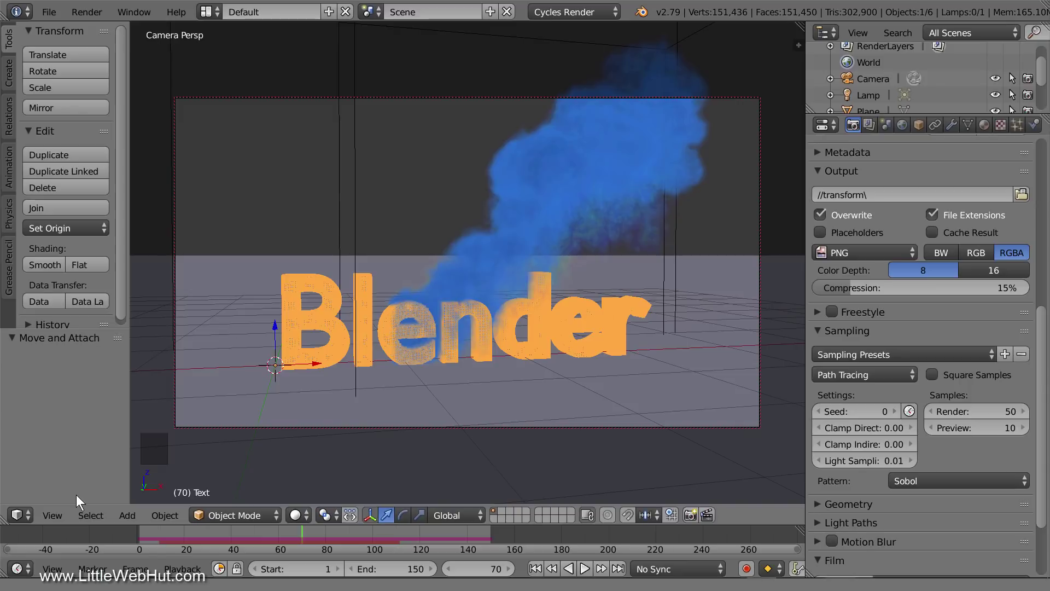
Free all bakes on the Smoke Domain and save the blend file
right_click(338, 171)
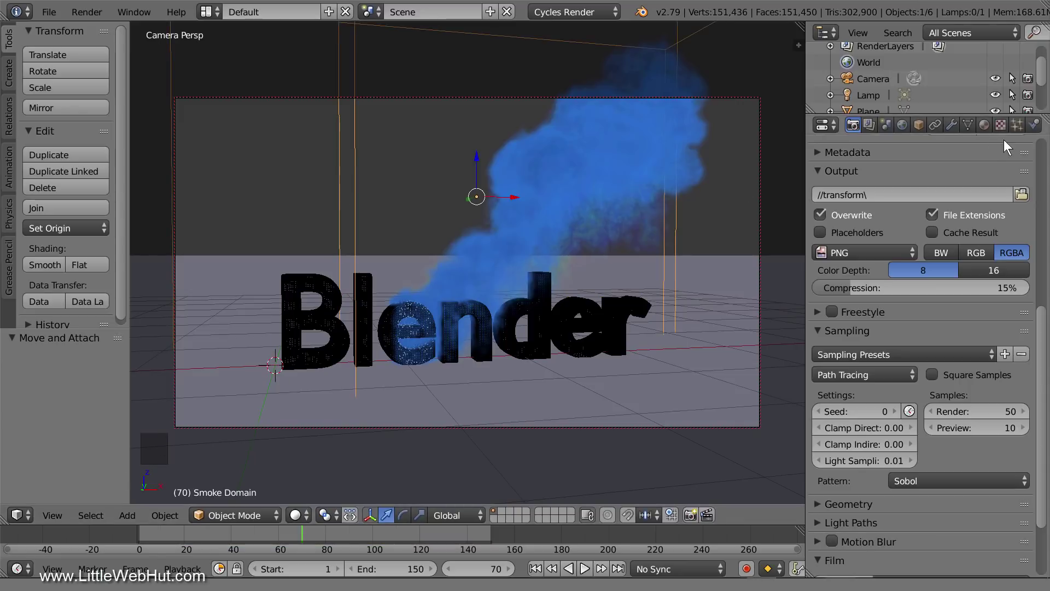
left_click(1033, 125)
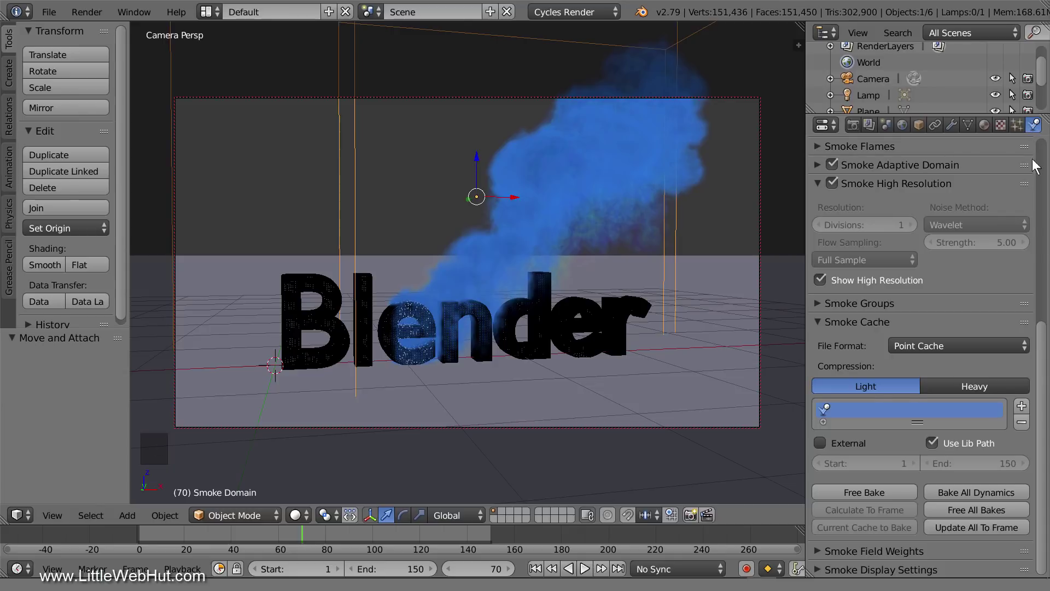
left_click(1019, 506)
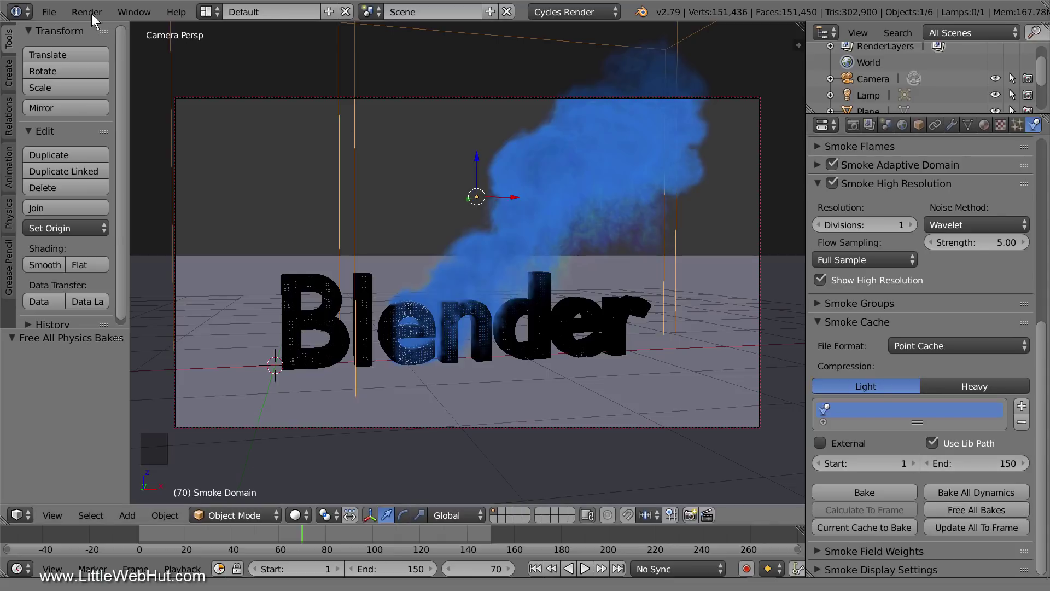
left_click(53, 11)
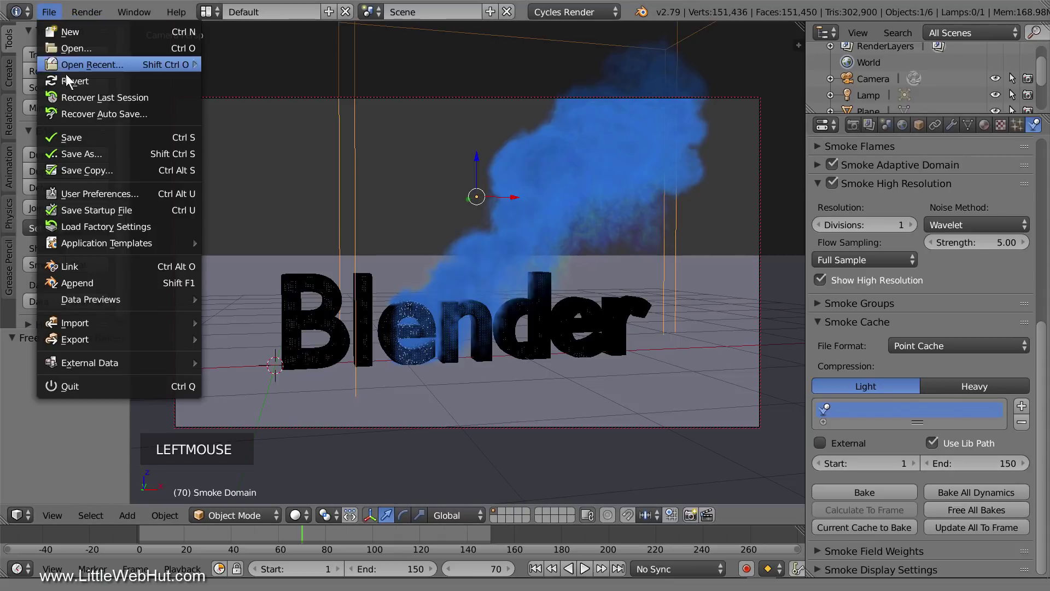
left_click(96, 137)
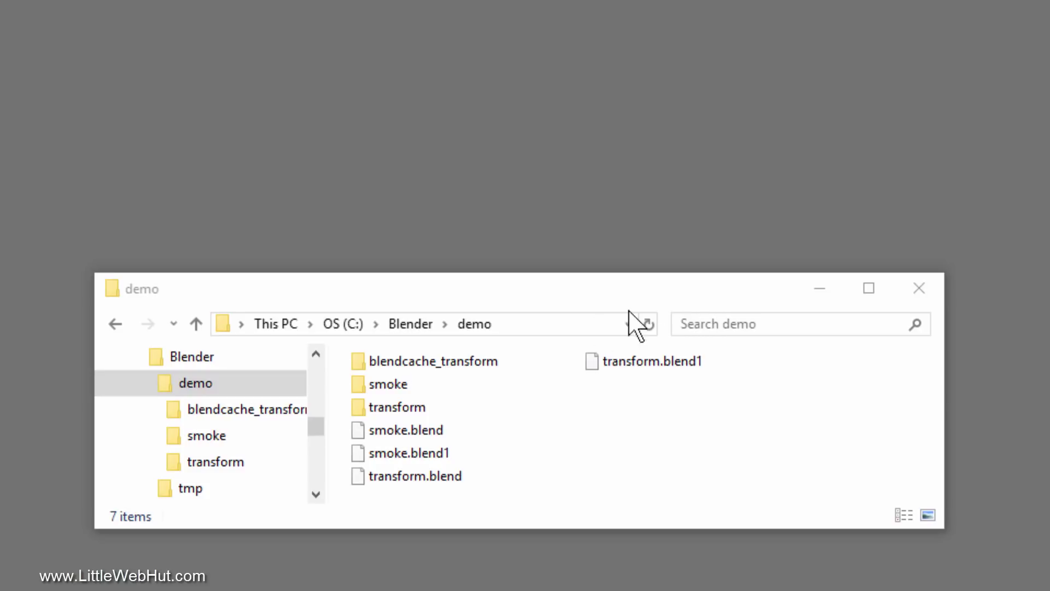
Delete the blendcache_transform folder from demo, confirming the move to the Recycle Bin
left_click(364, 362)
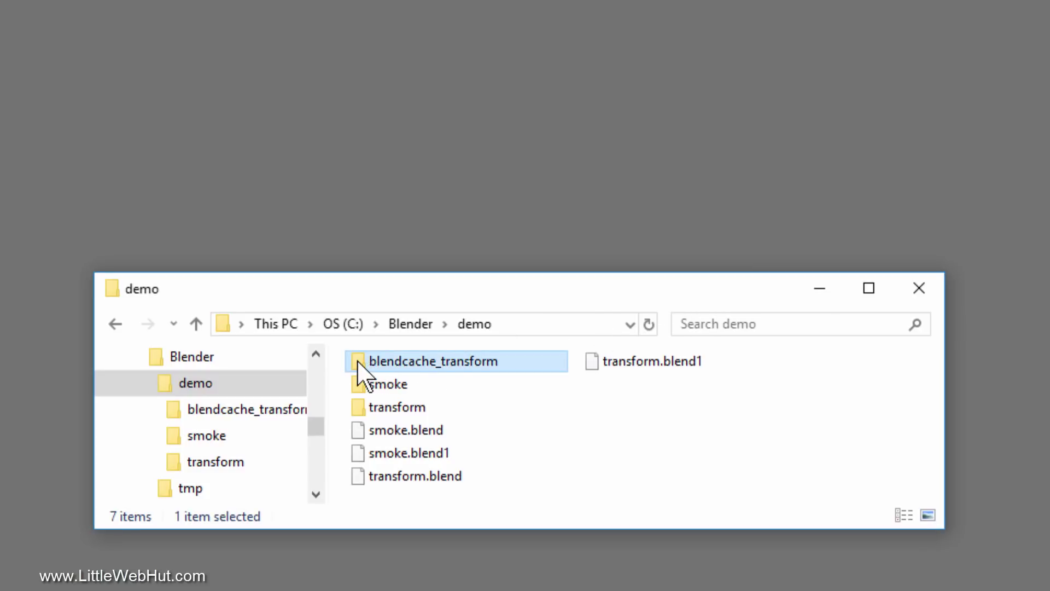
key("Delete")
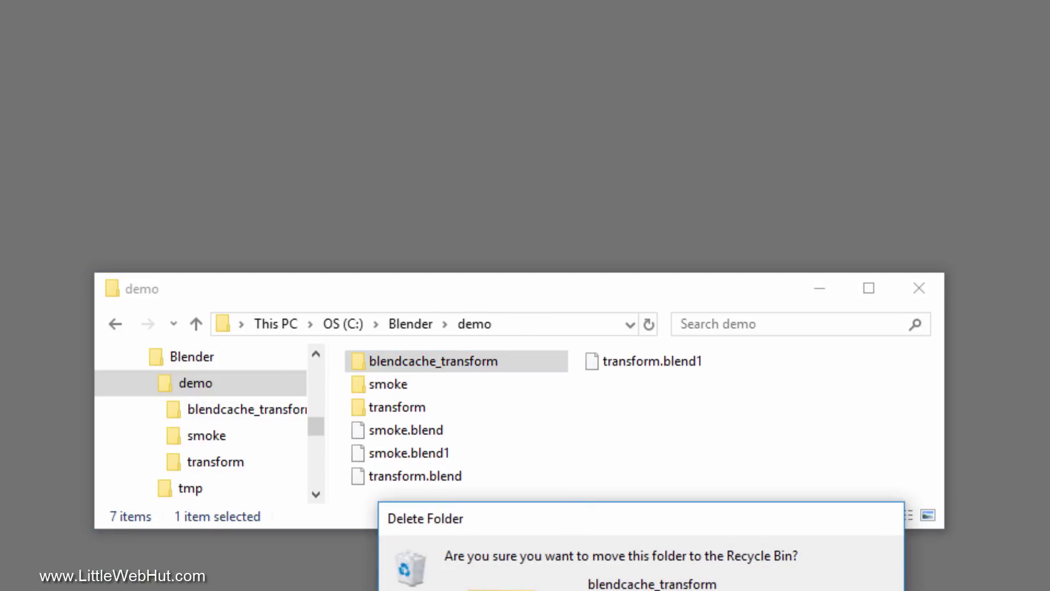
key("Return")
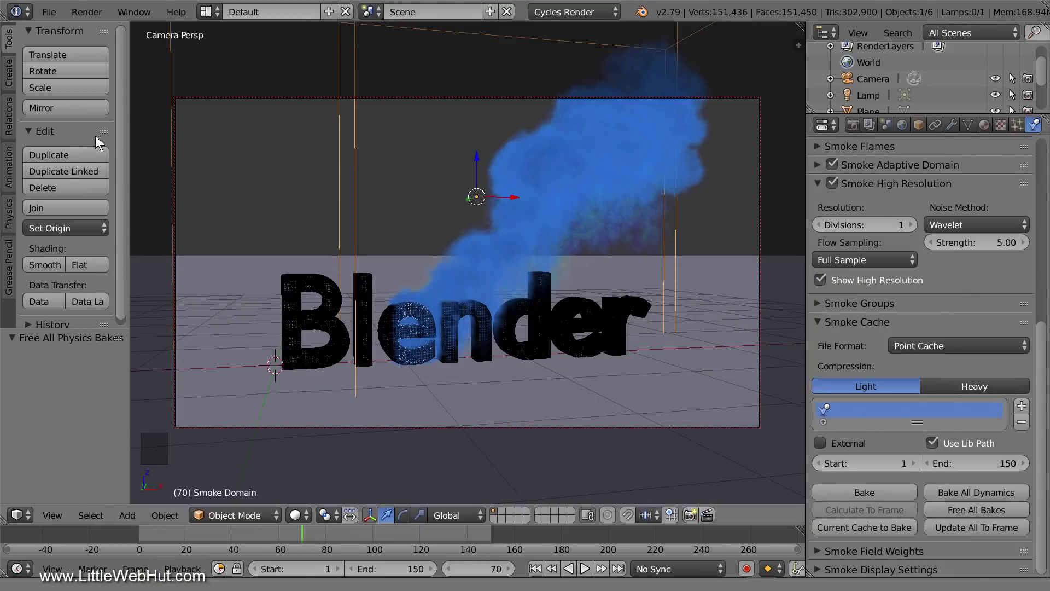